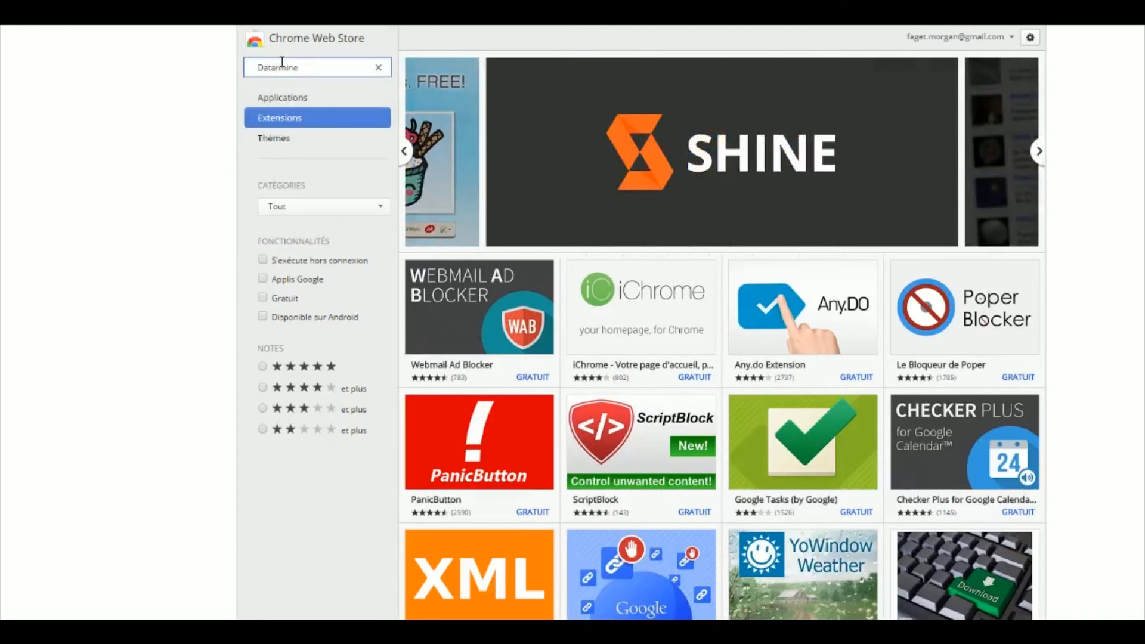
- Search the Chrome Web Store for Datarmine and install the "Datarmine - Privacy for social networks" extension, dismissing the installation notice
key(Return)
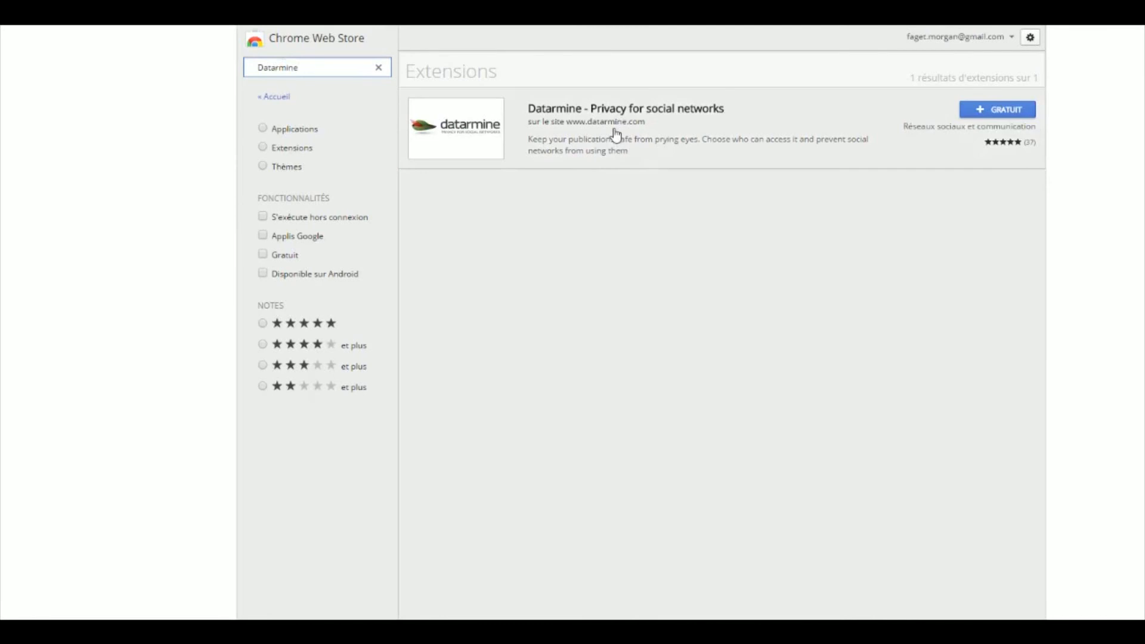
click(616, 134)
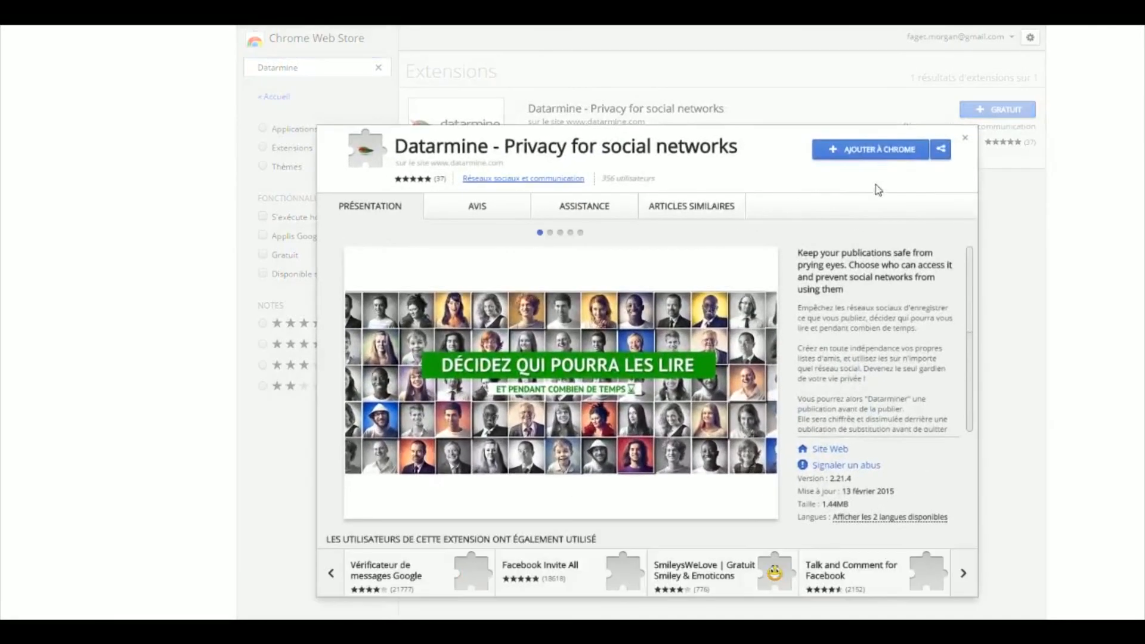
click(859, 149)
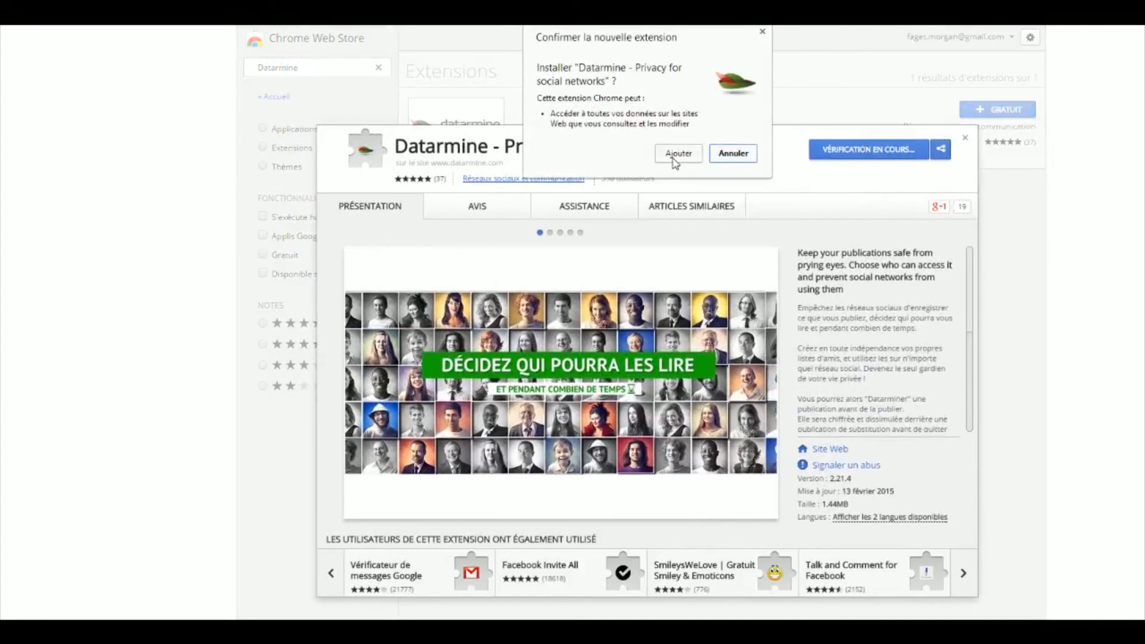
click(674, 160)
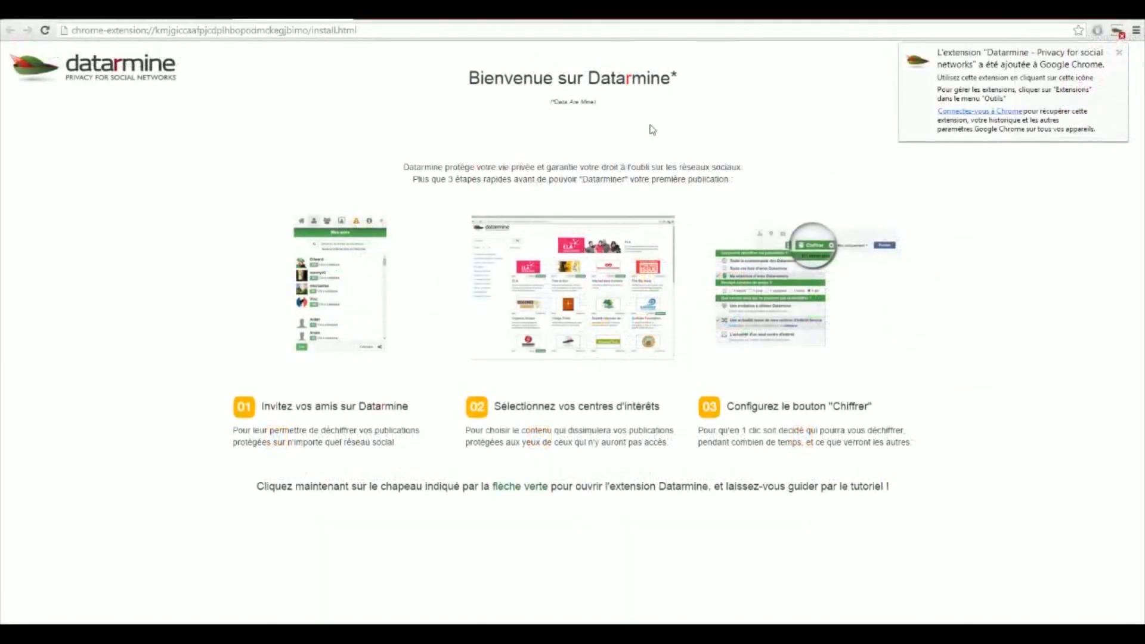
click(1119, 52)
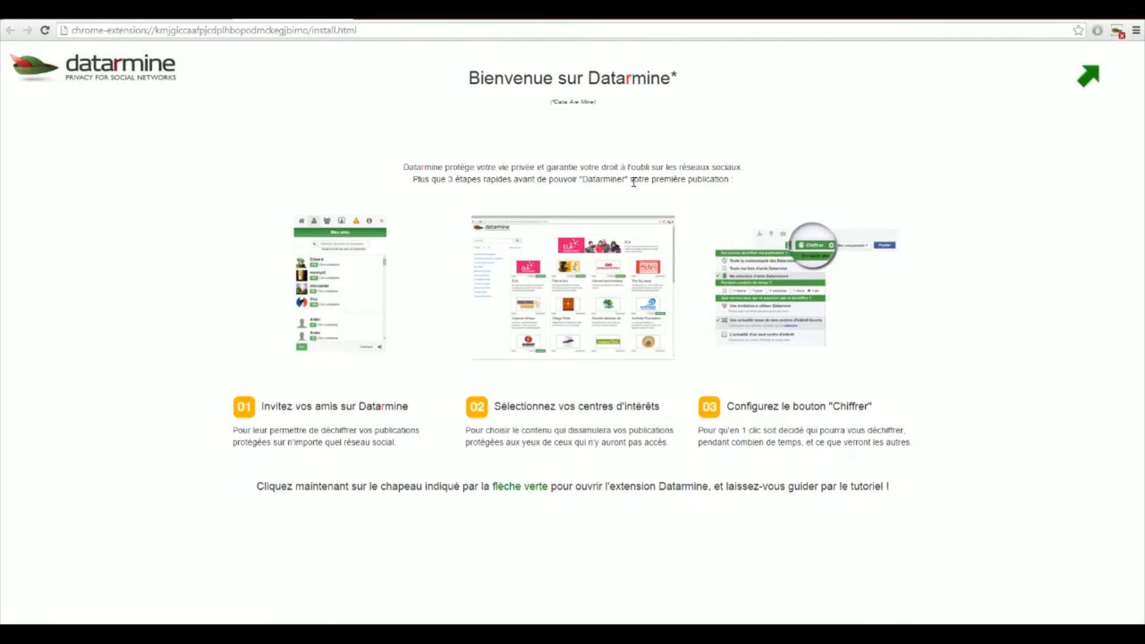
- Open the free sign-up form in the Datarmine extension and enter TestTutoriel as the pseudo
click(1117, 30)
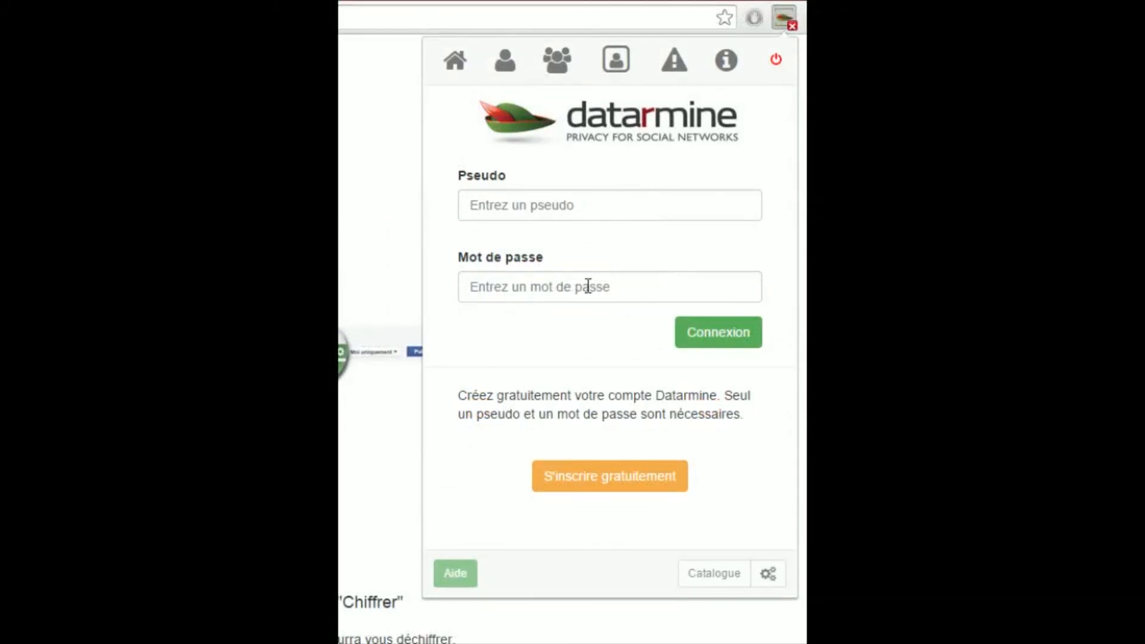
click(590, 476)
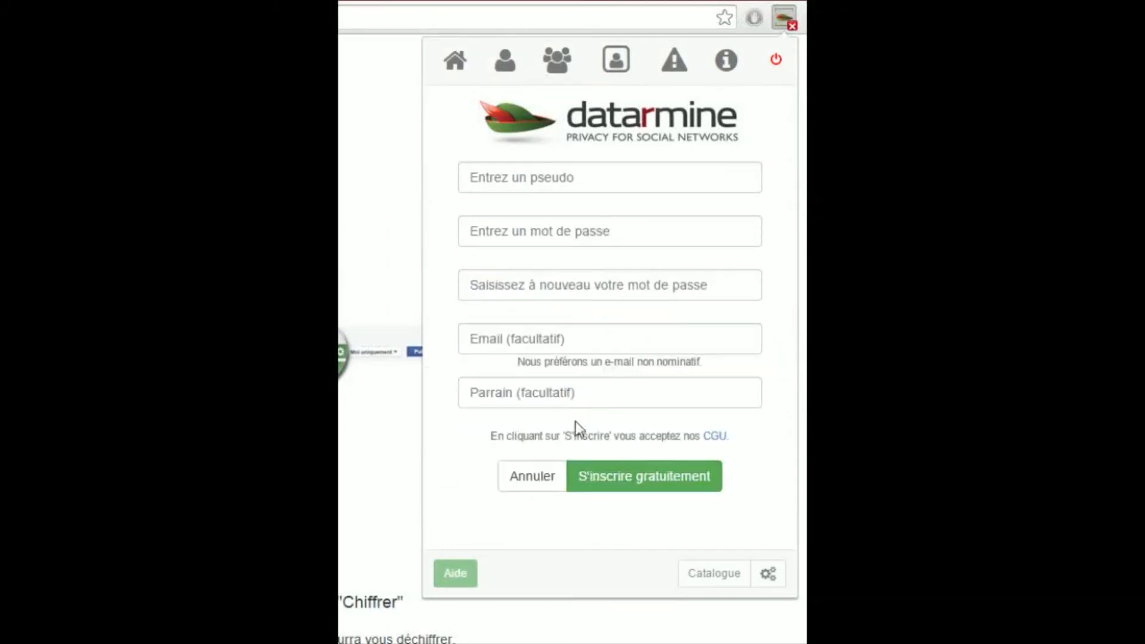
click(520, 180)
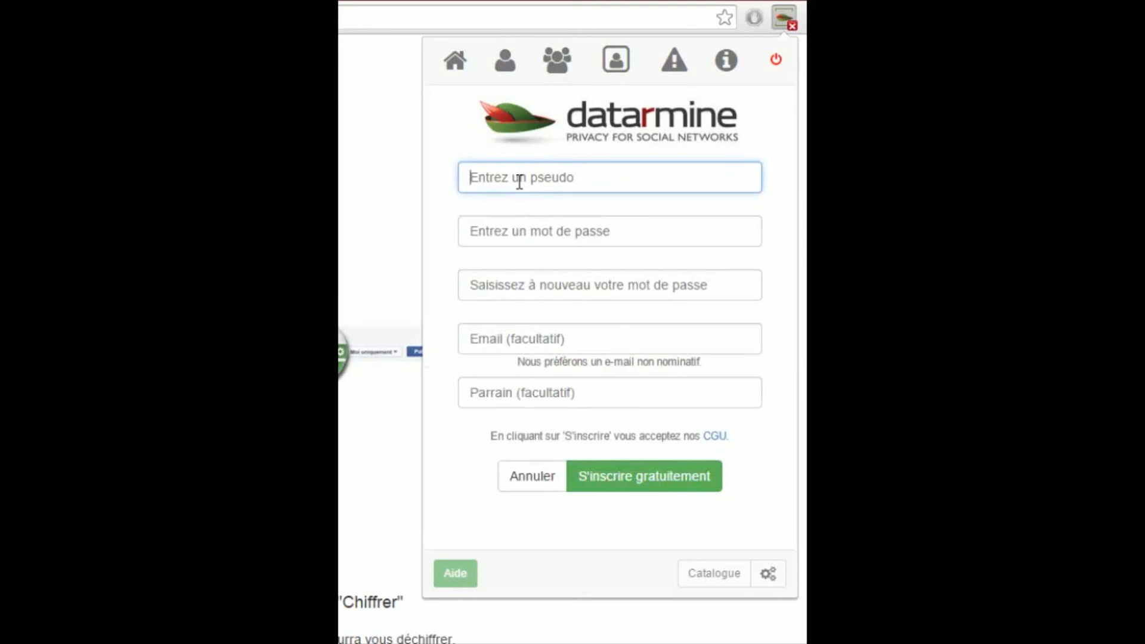
text(TestTutoriel)
key(Tab)
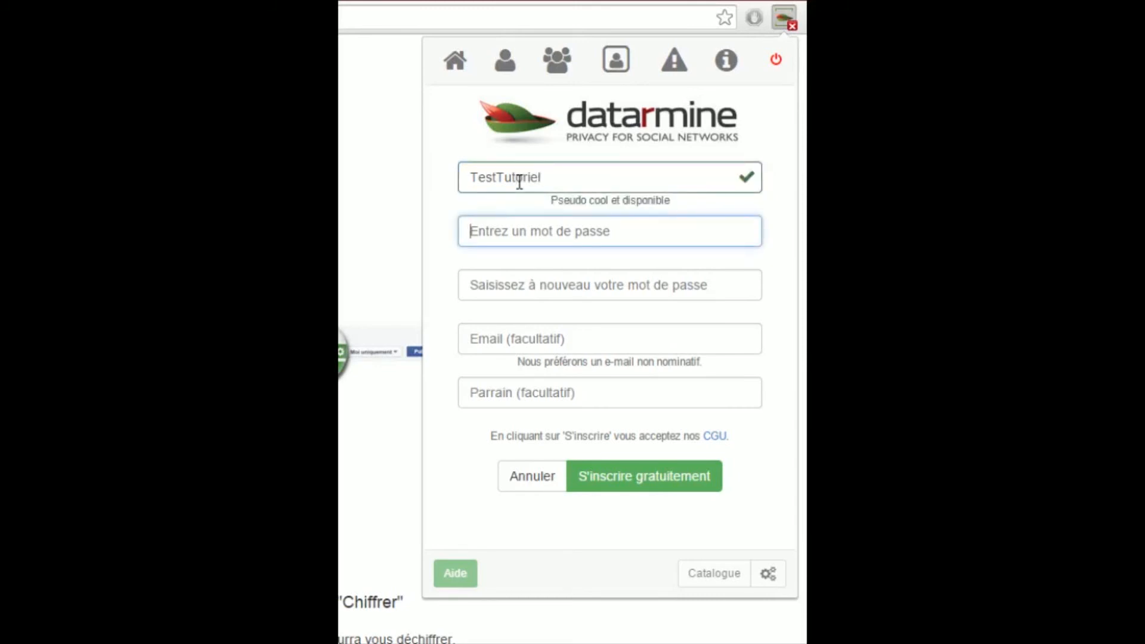
- Enter and confirm the account password, leave the optional email and sponsor fields empty, and submit the free registration
text(*******)
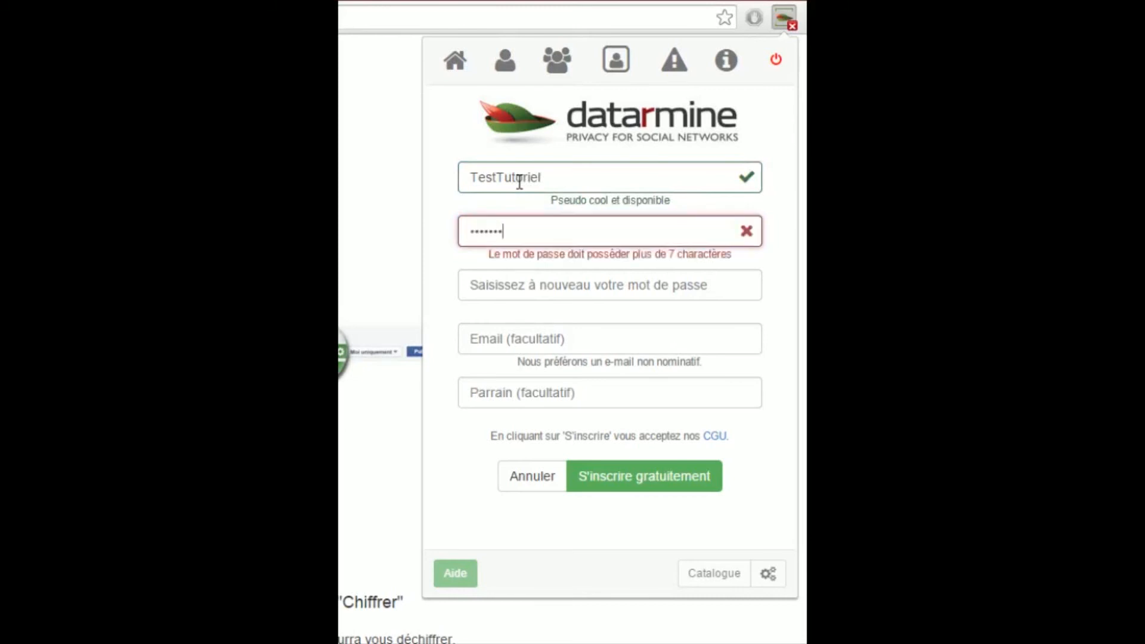
text(****)
key(Tab)
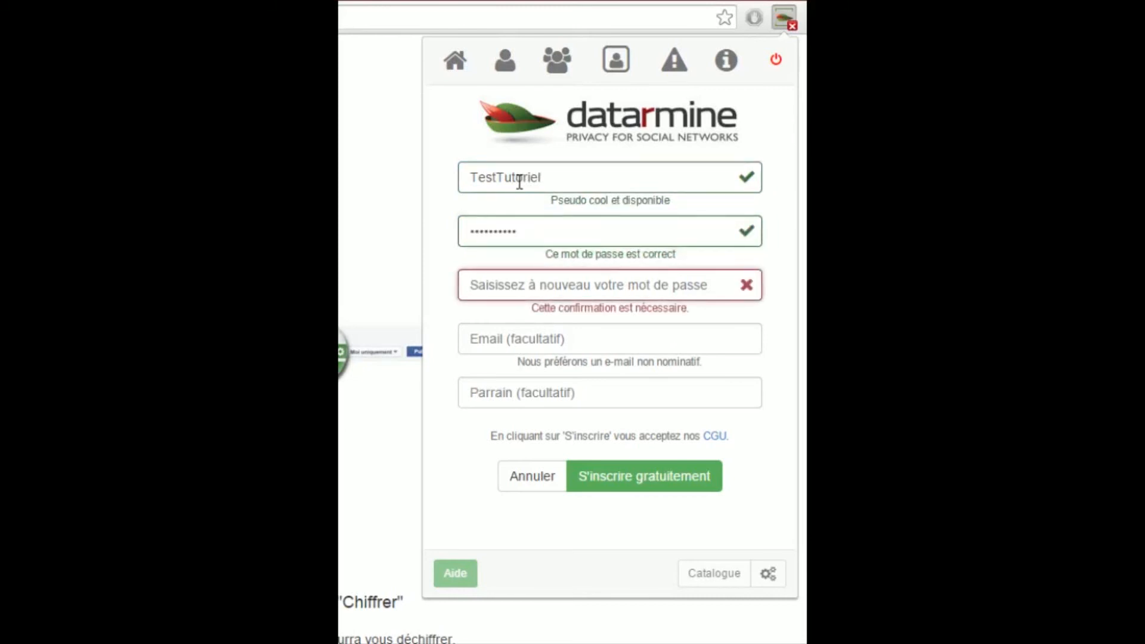
text(**********)
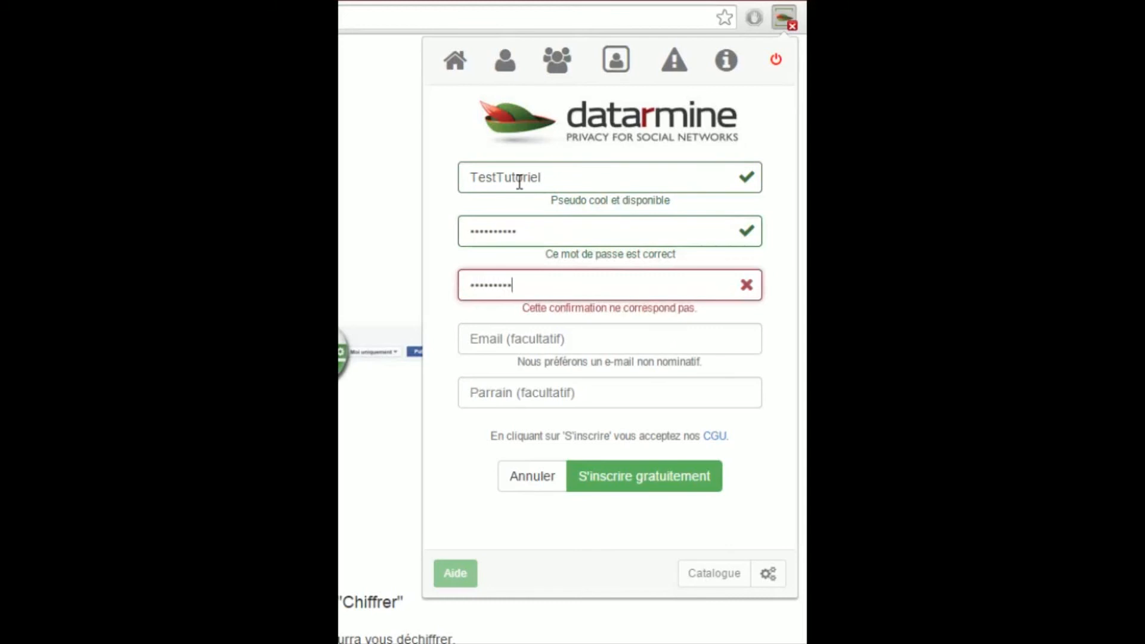
text(*)
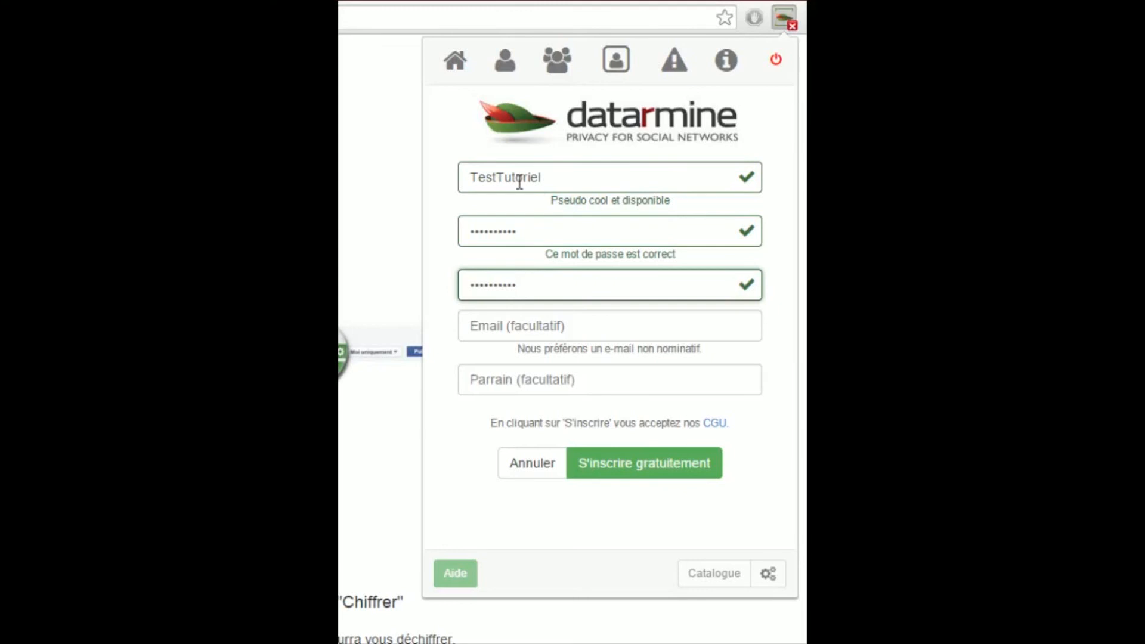
text(a)
key(BackSpace)
key(Tab)
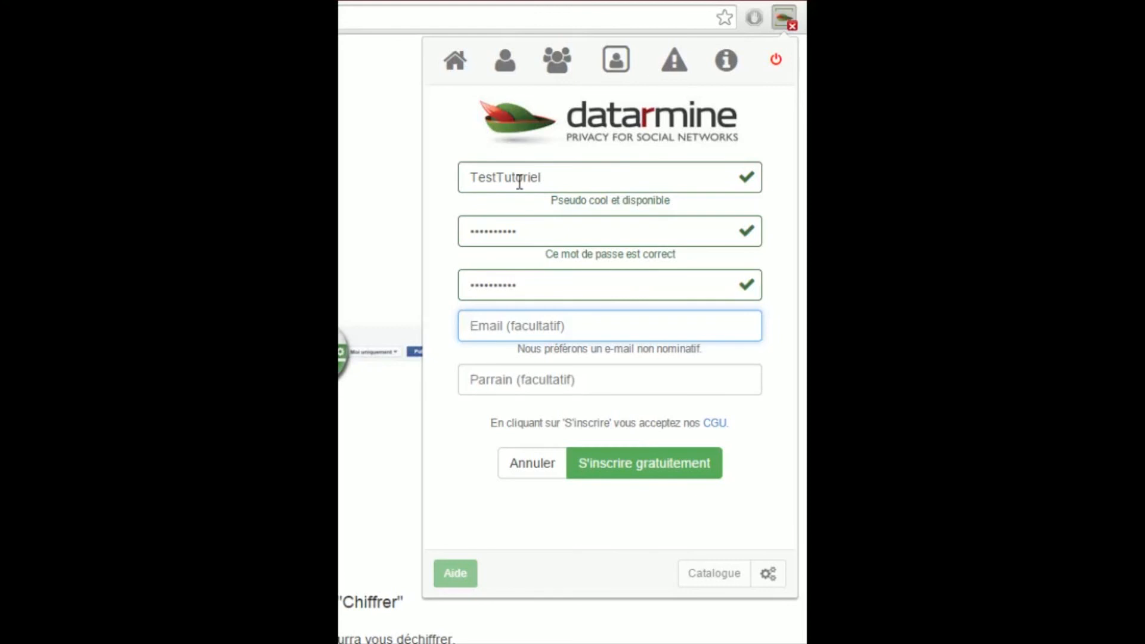
key(Tab)
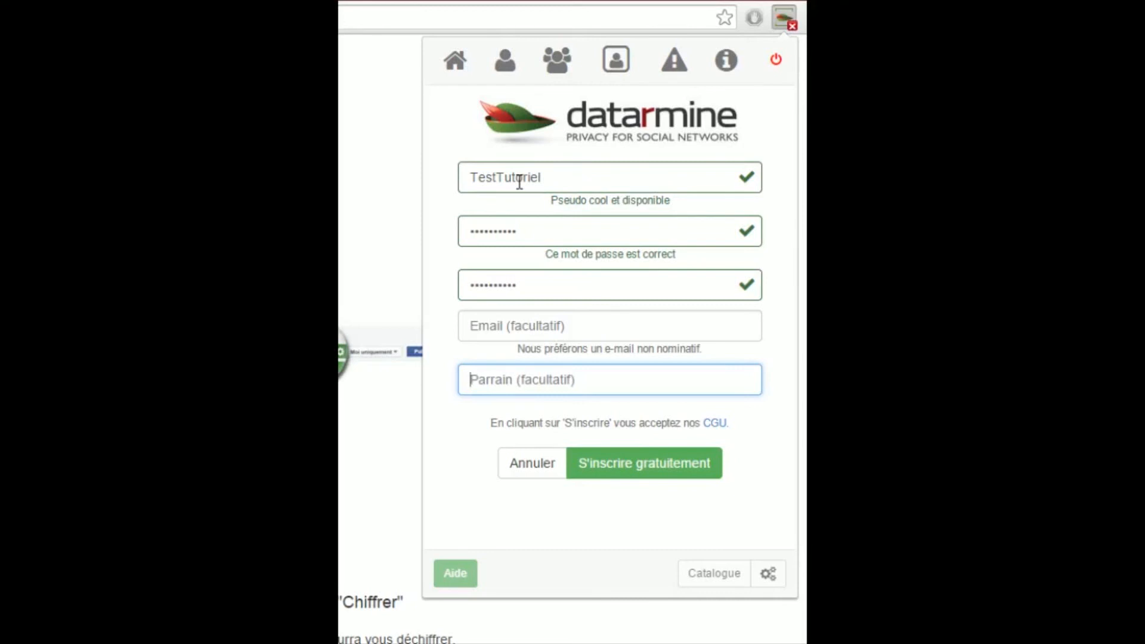
click(665, 475)
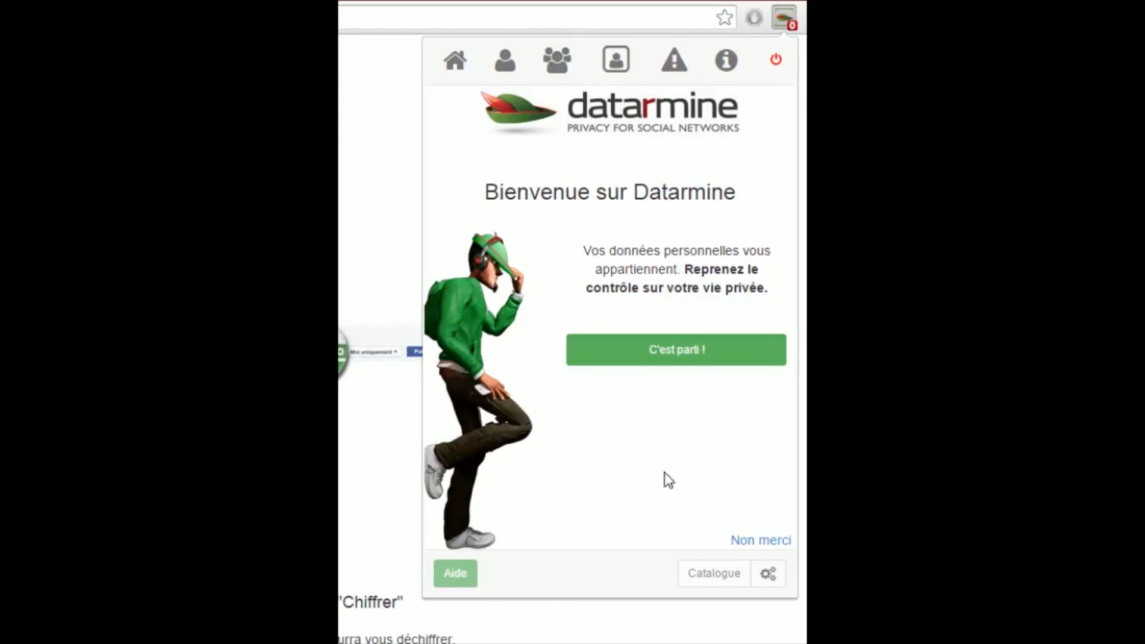
- Decline the Datarmine welcome tour and open the Datarmine Facebook page in a new tab
click(764, 549)
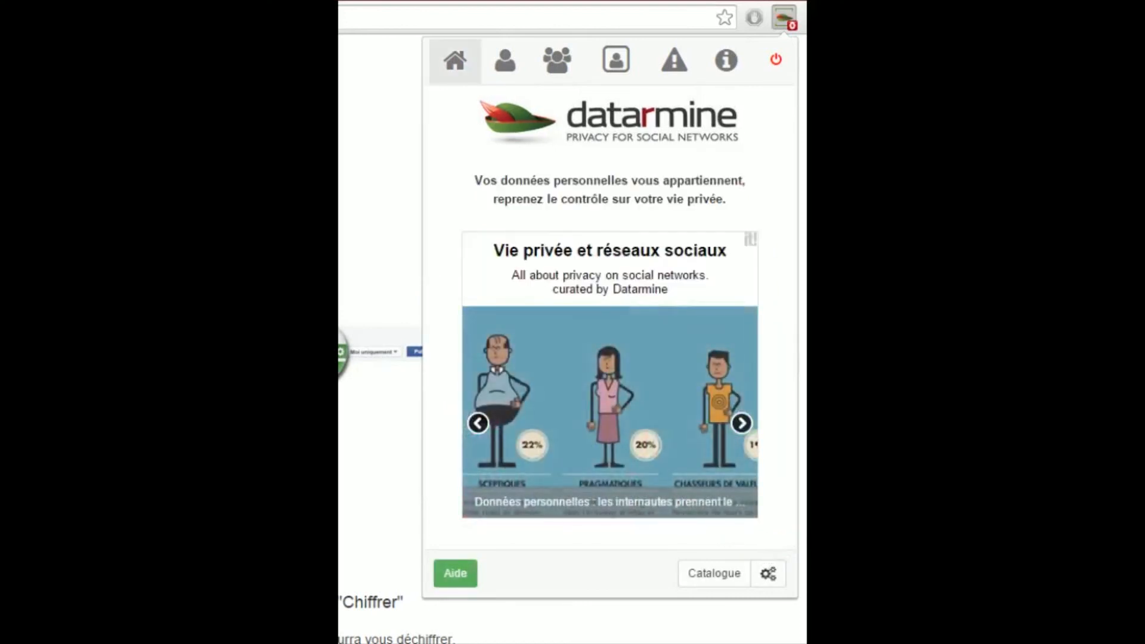
key(Escape)
key(ctrl+t)
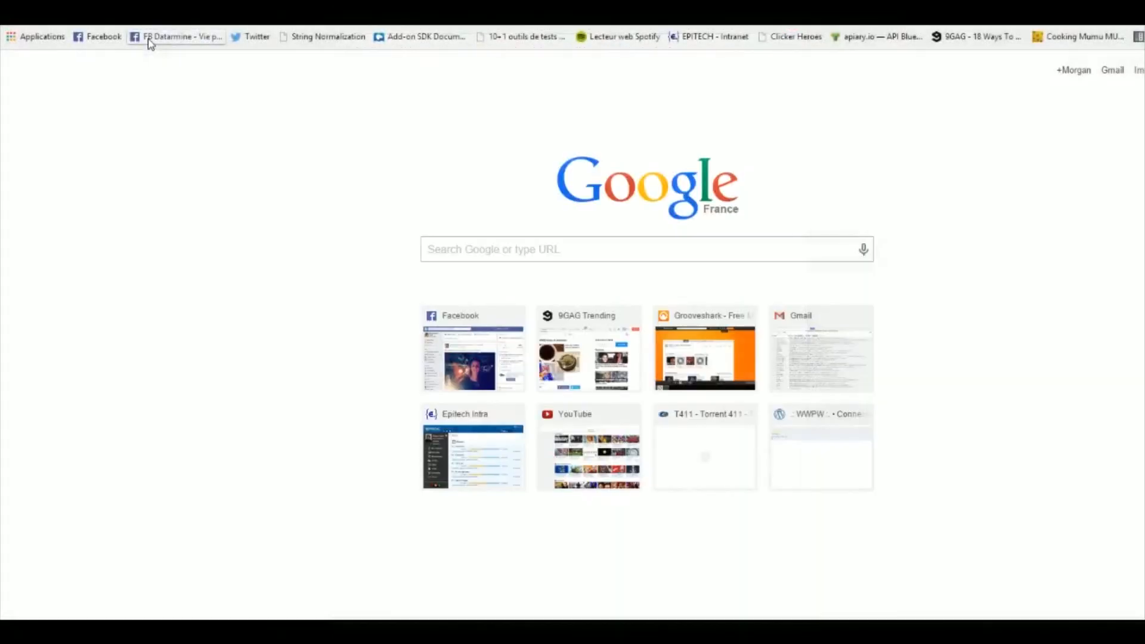
click(149, 39)
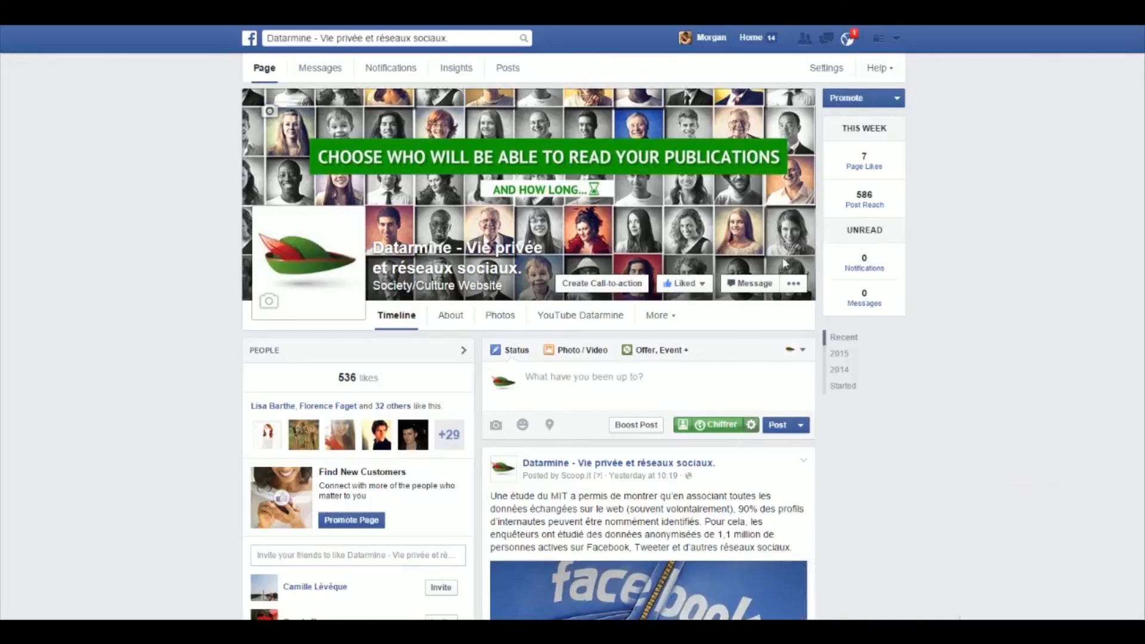
- Write the status "Test" on the Facebook page, encrypt it with Chiffrer, publish it and check its decrypted text
click(684, 389)
text(Test)
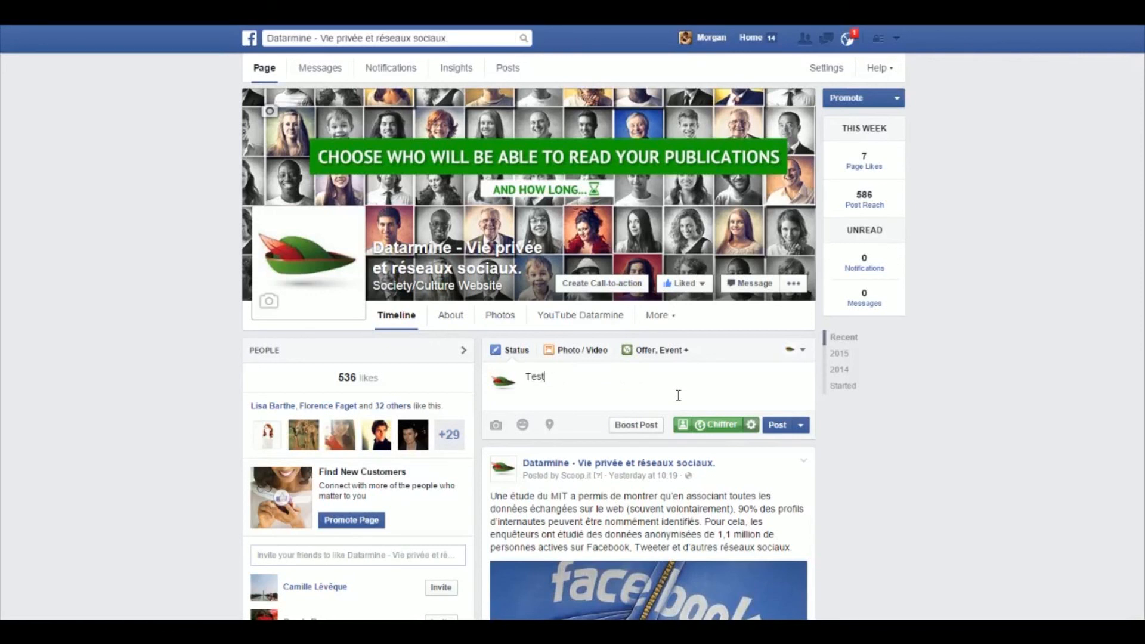
click(719, 426)
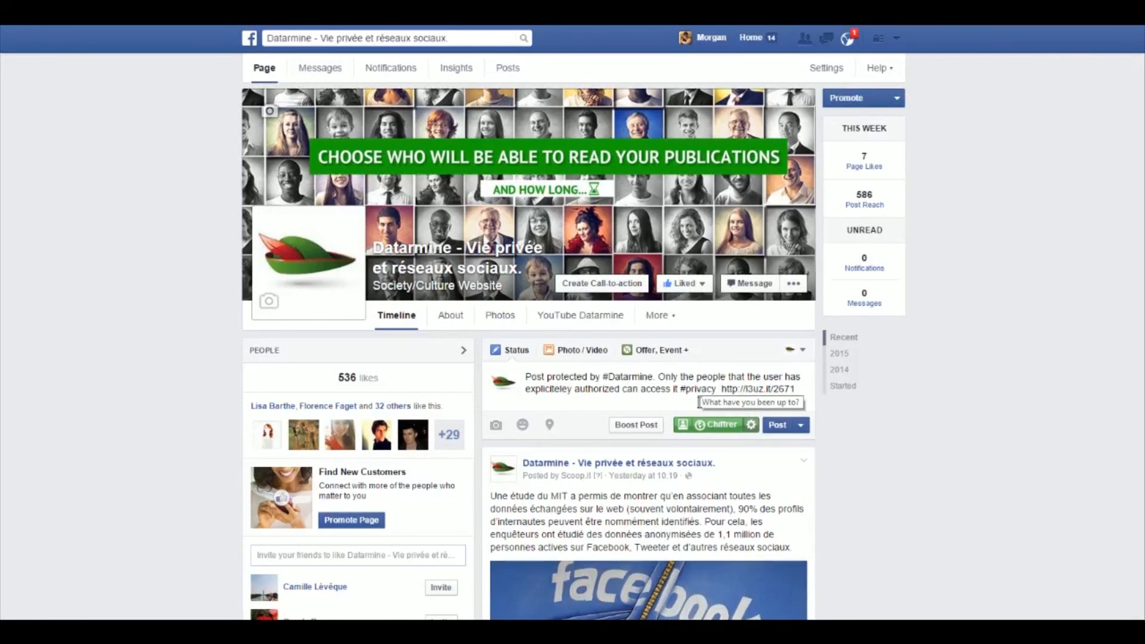
click(770, 429)
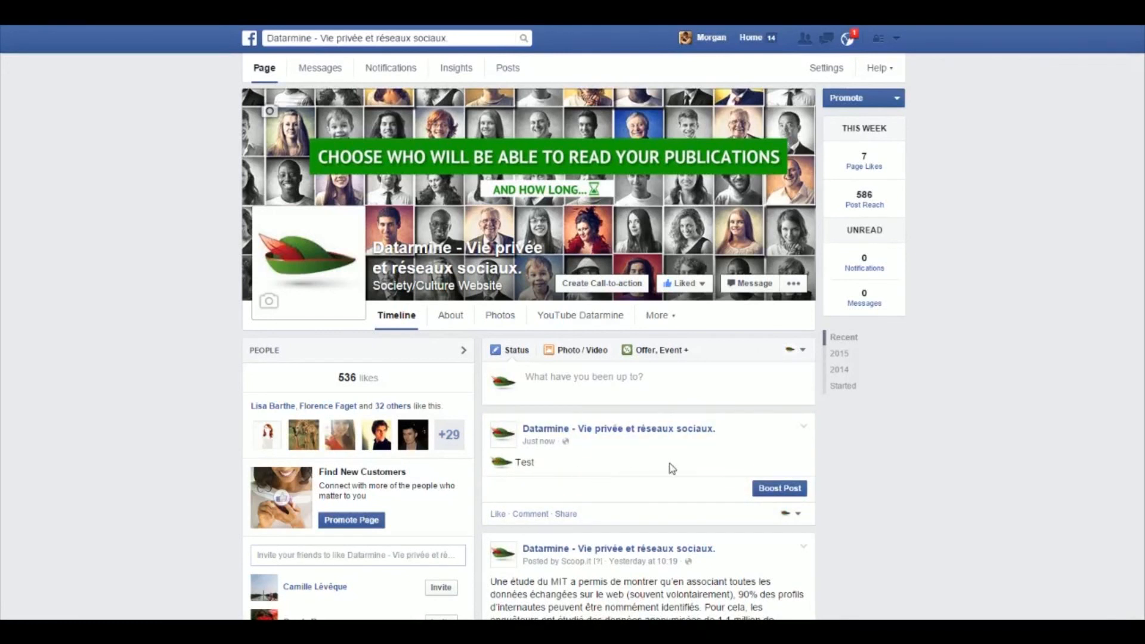
drag(535, 462, 493, 465)
click(585, 473)
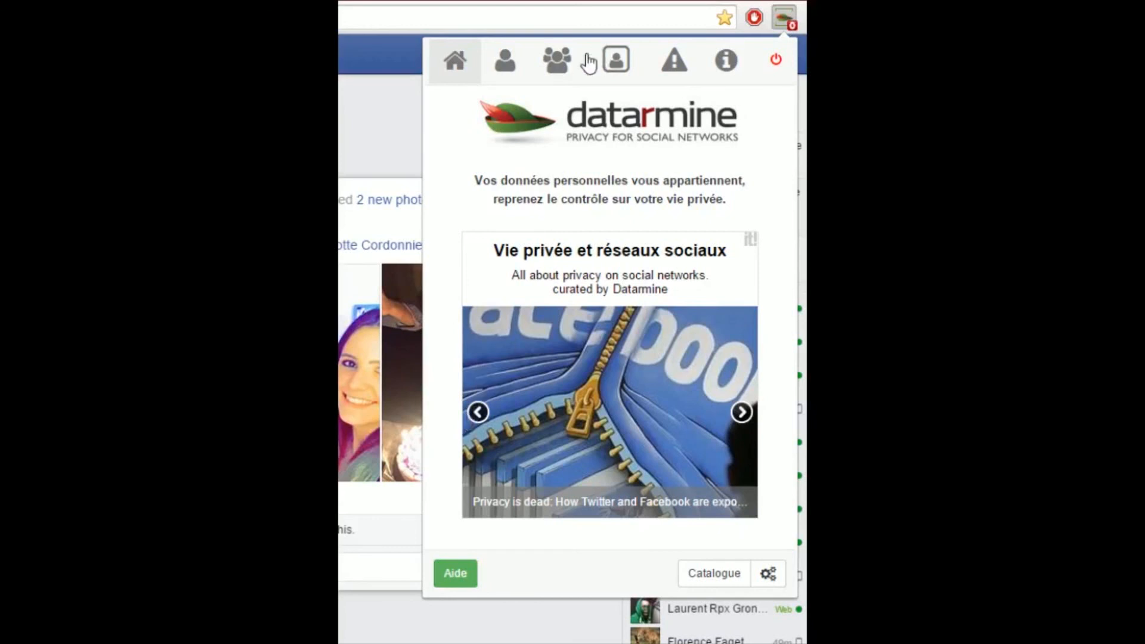
- Search for a first member by pseudo in the Datarmine extension's friends section and add them as a friend
click(506, 69)
click(575, 142)
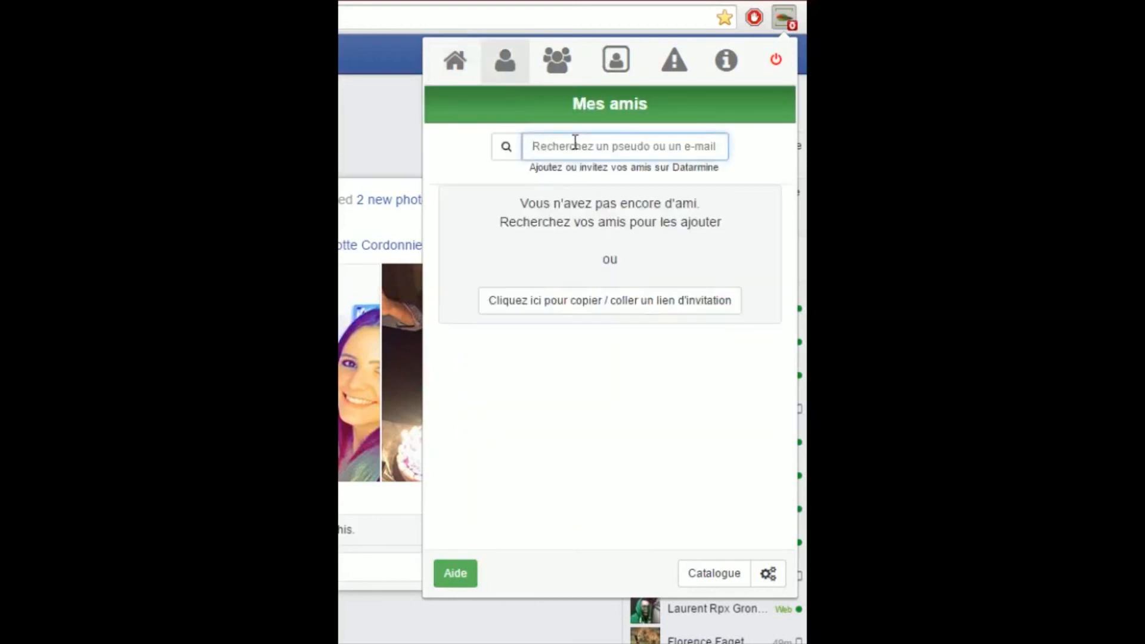
text(edw)
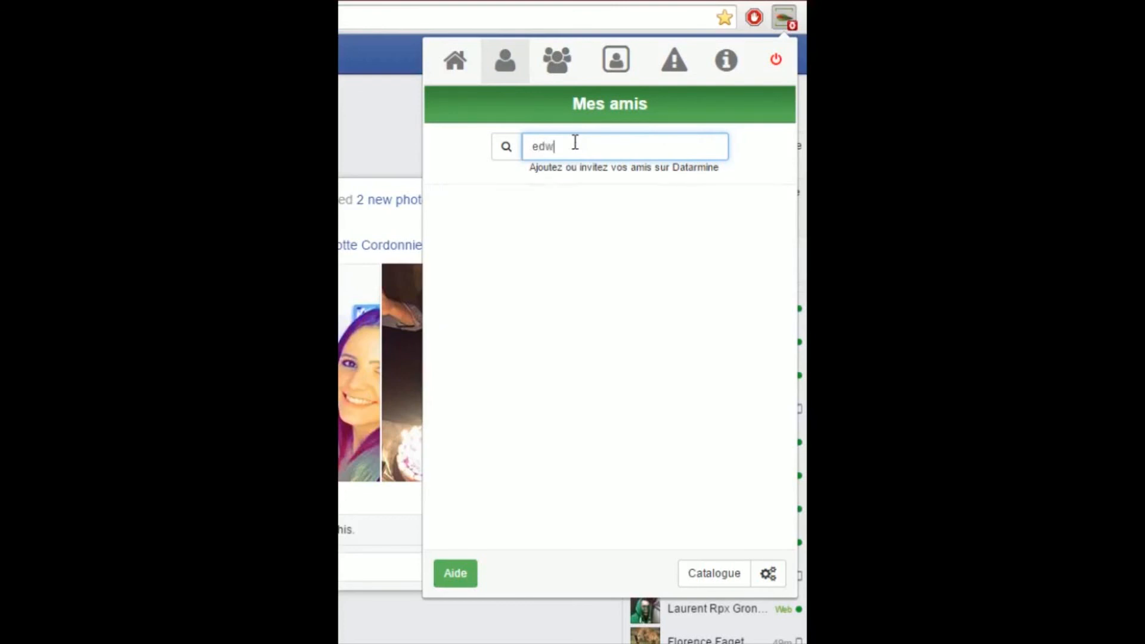
text(ar)
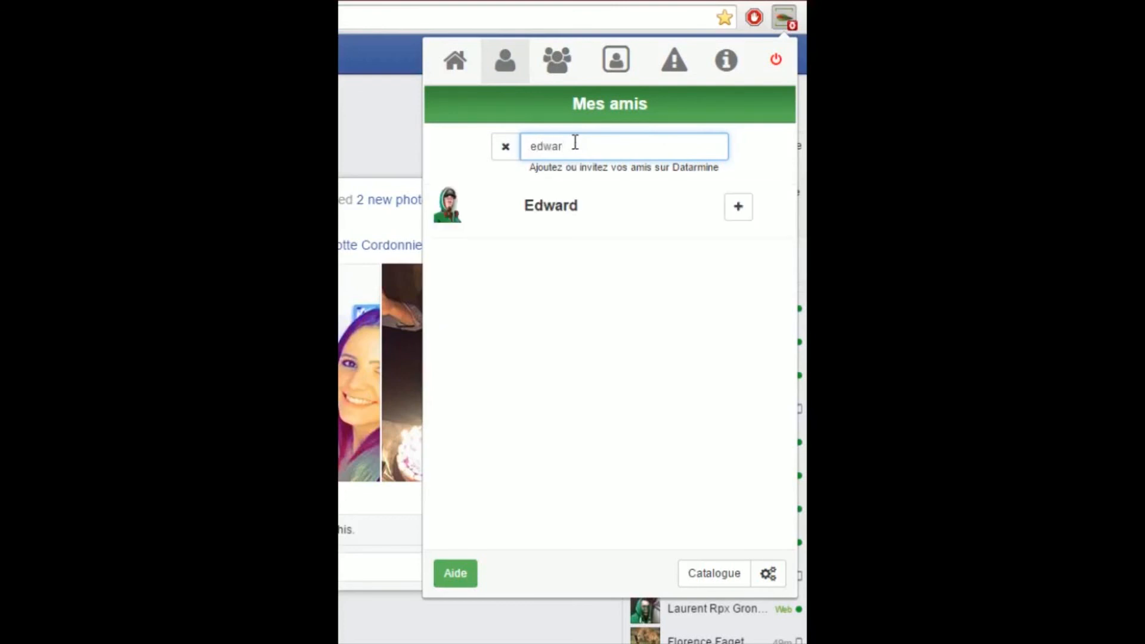
click(749, 205)
- Search for a second member by pseudo, add them as a friend and clear the search
click(505, 148)
text(man)
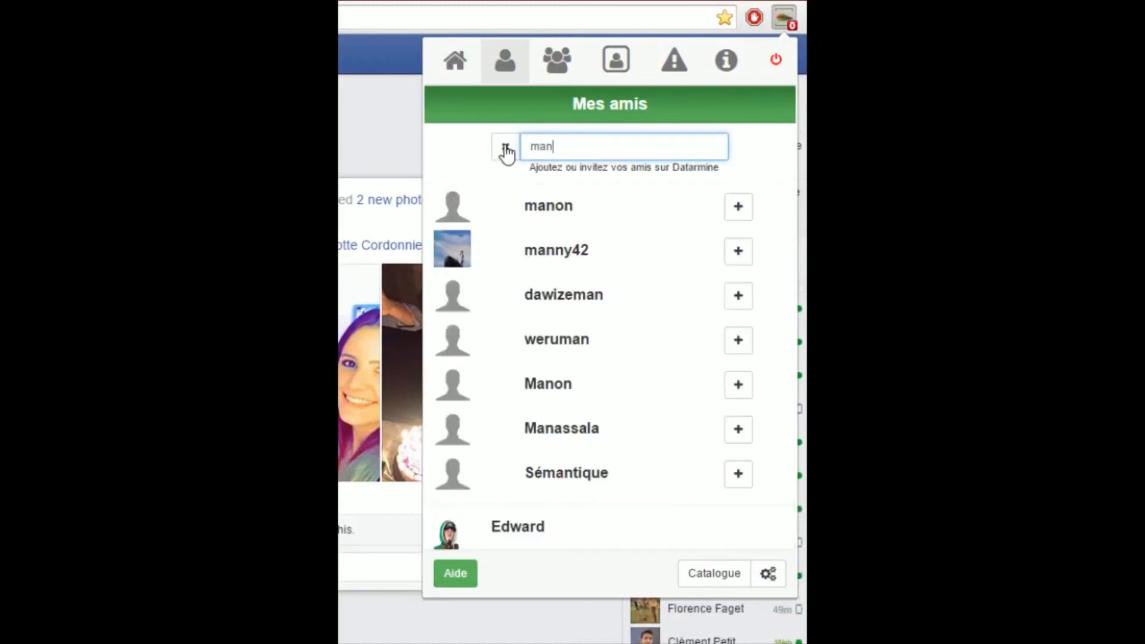
text(n)
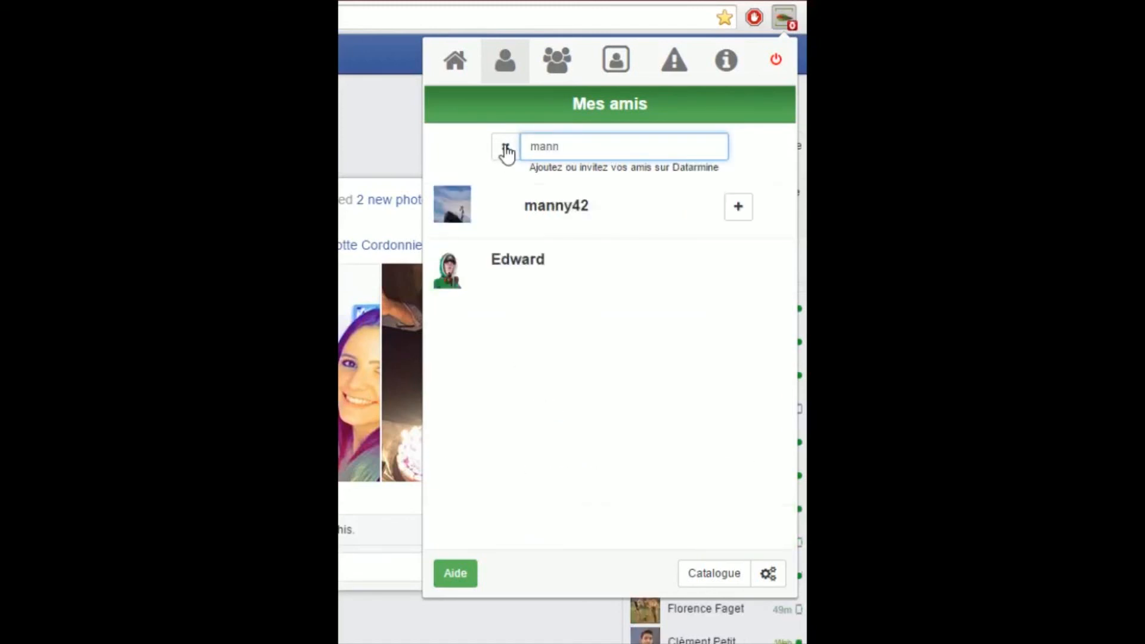
click(738, 210)
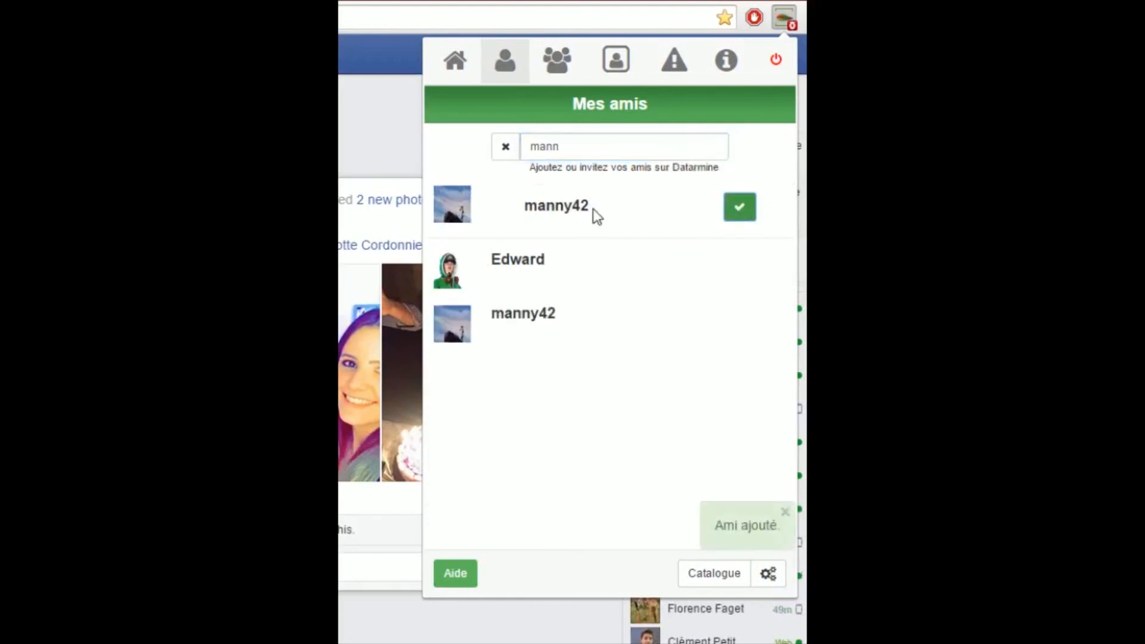
click(506, 147)
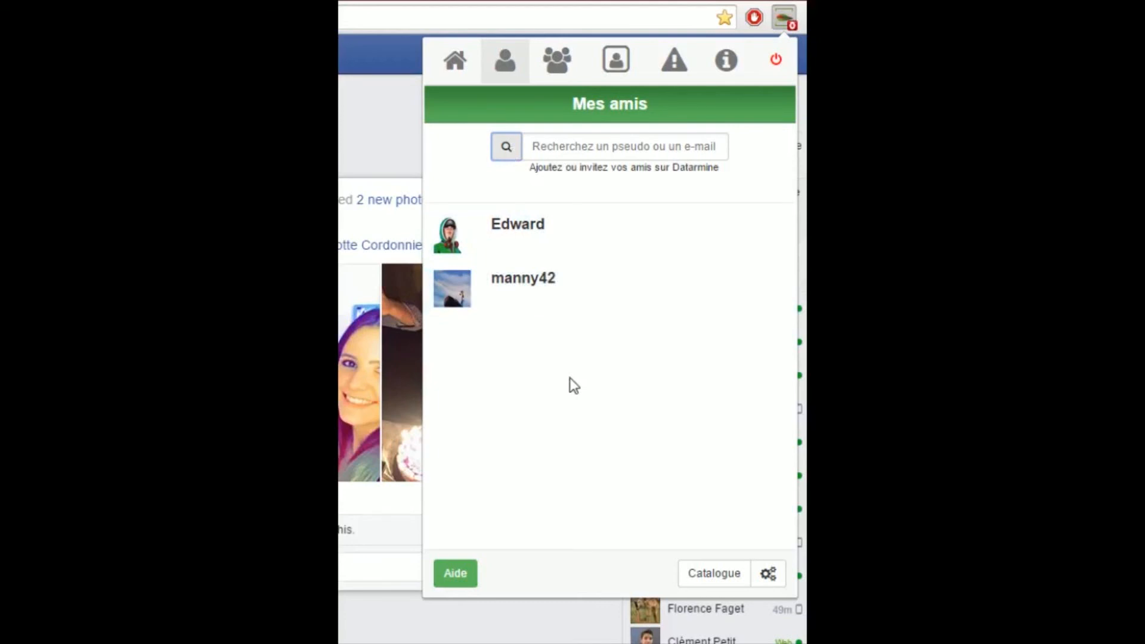
- Open the Datarmine catalogue and select Internet sans crainte, ELA and Ressources Solidaires as interest sources
click(705, 580)
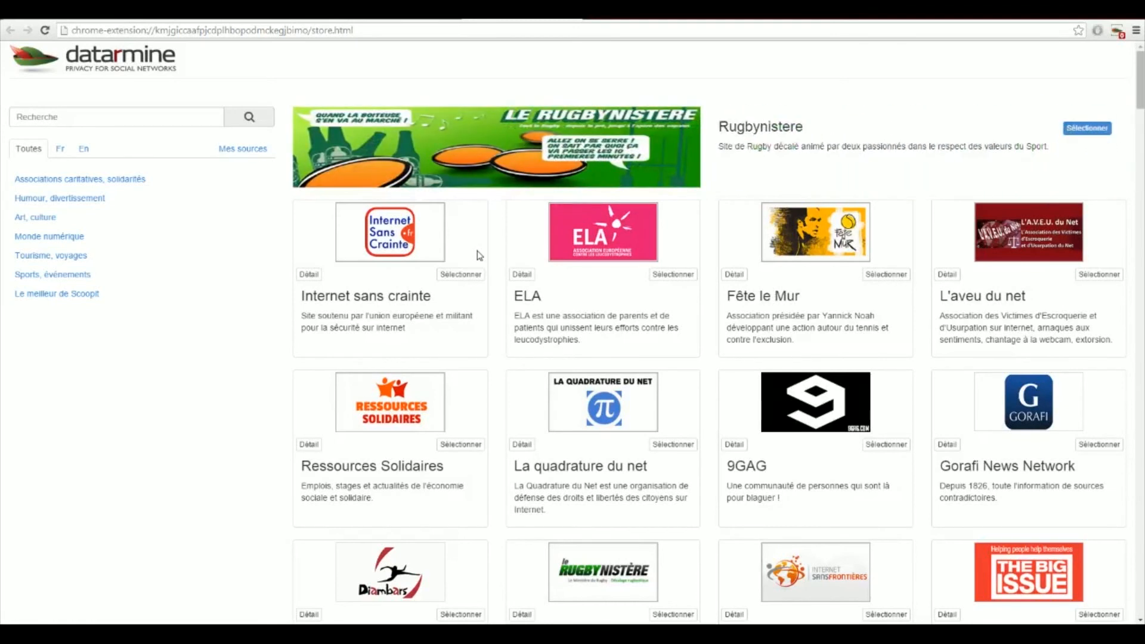
click(459, 275)
click(673, 274)
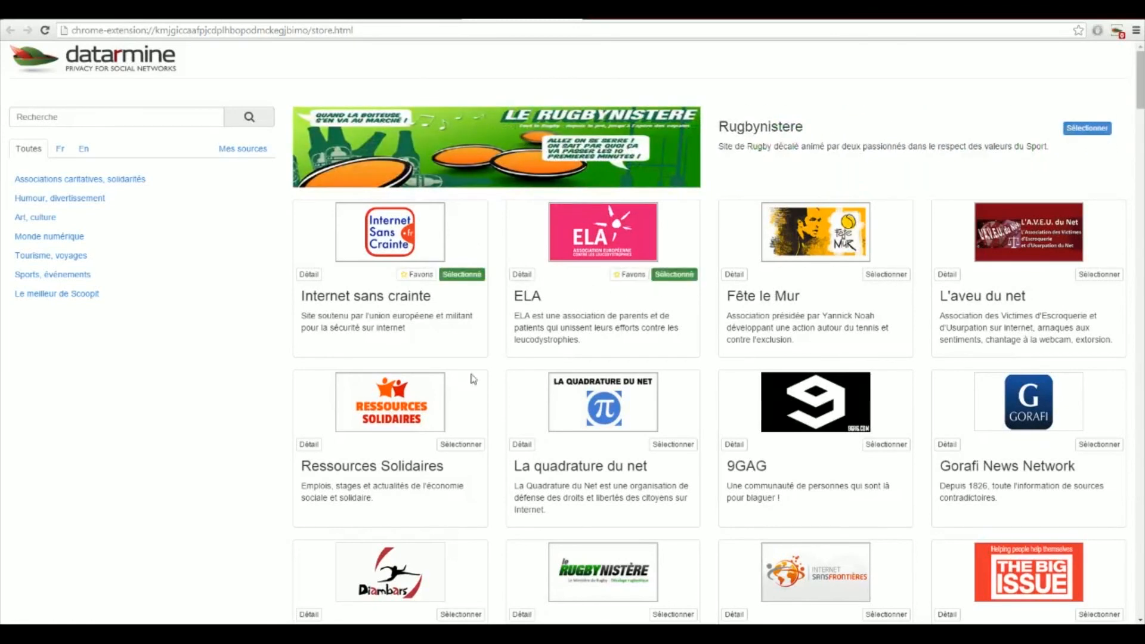
click(459, 444)
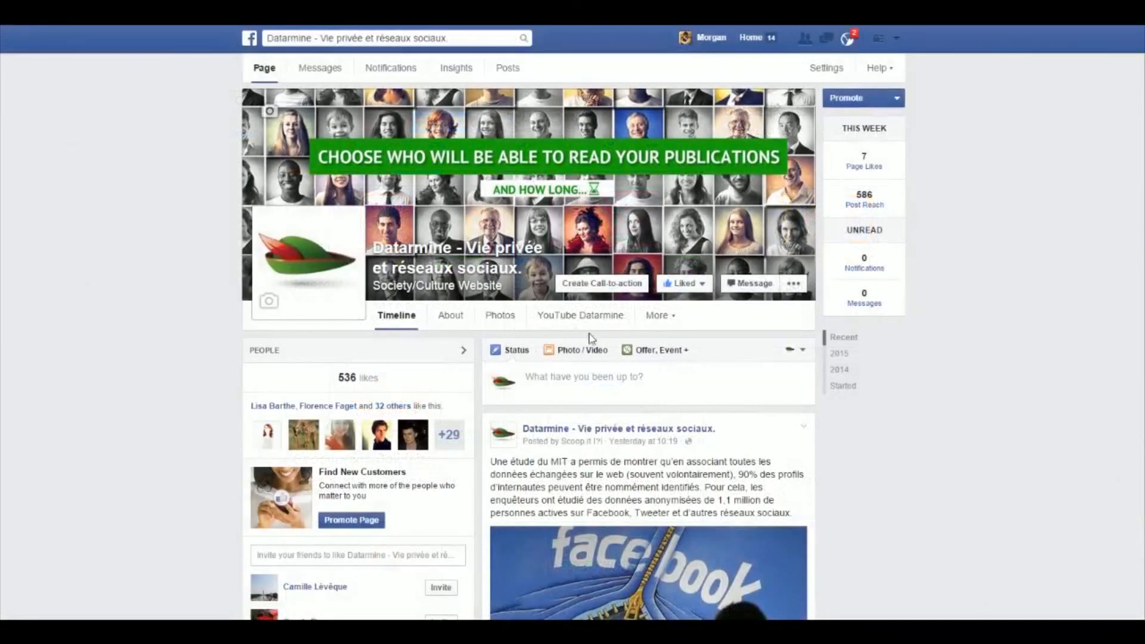
- Restrict who can decrypt the Facebook publications to Certains de mes amis Datarminers, adding the first listed friend as recipient
click(561, 388)
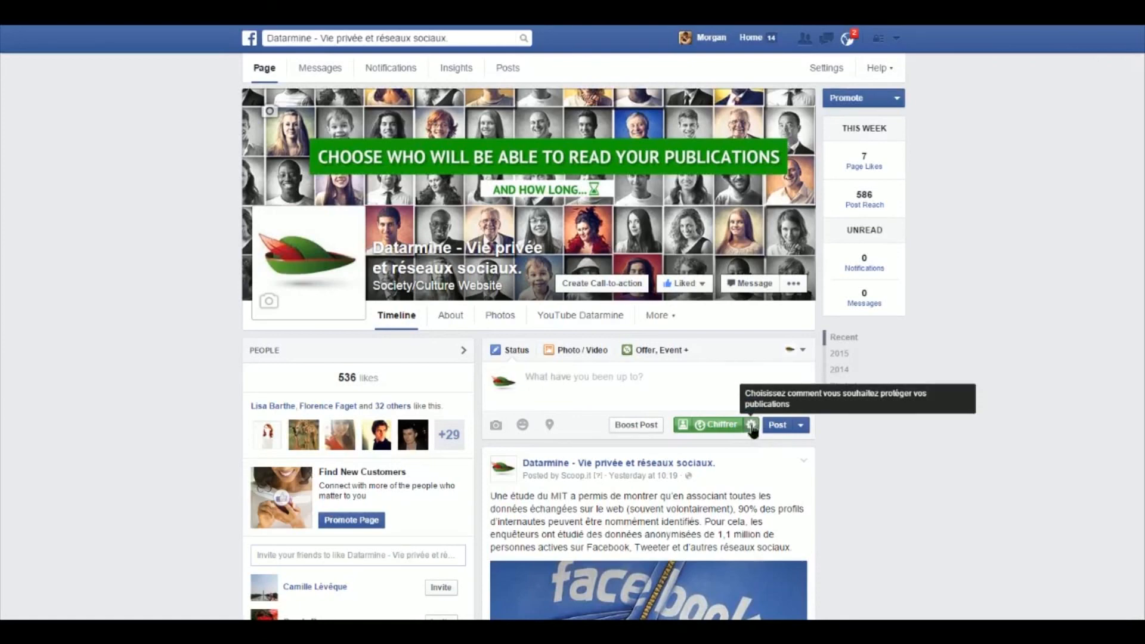
click(752, 426)
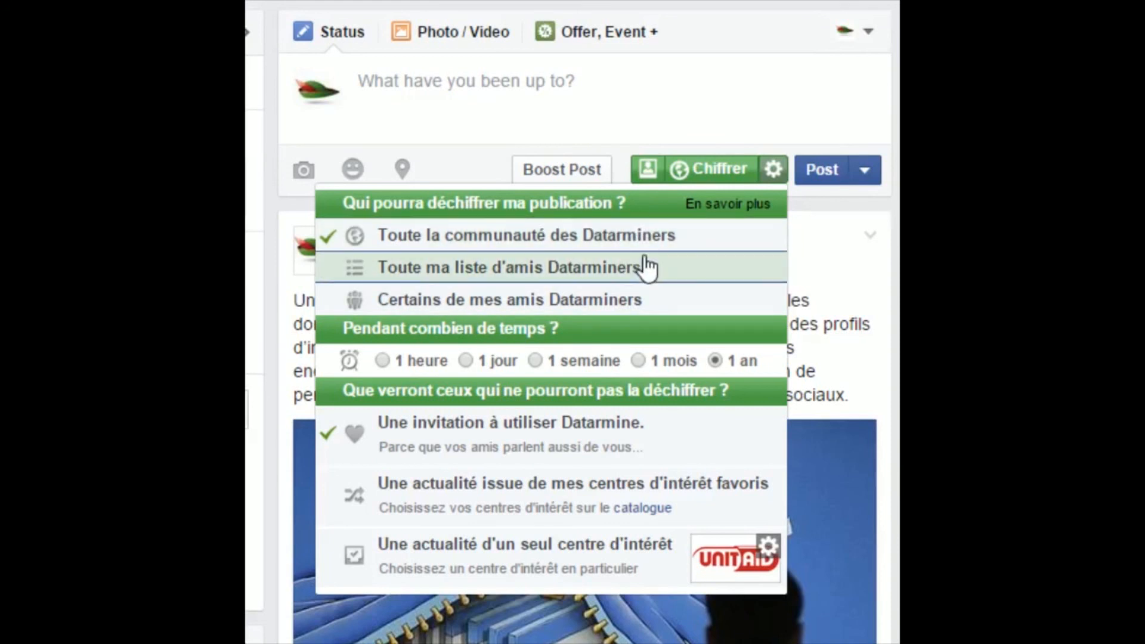
click(628, 299)
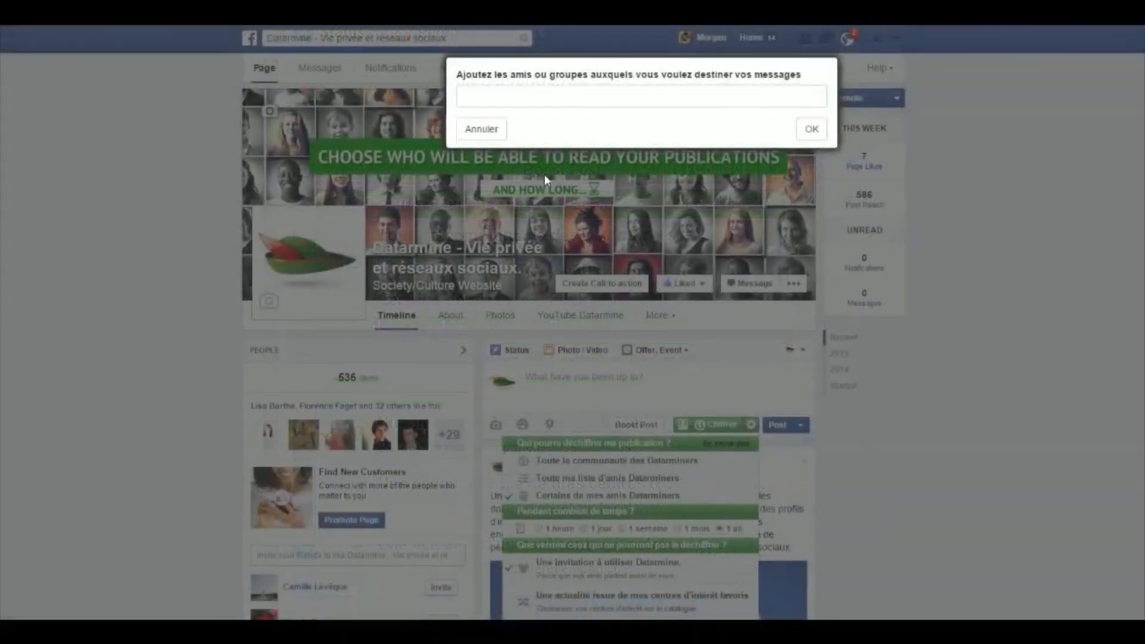
click(490, 105)
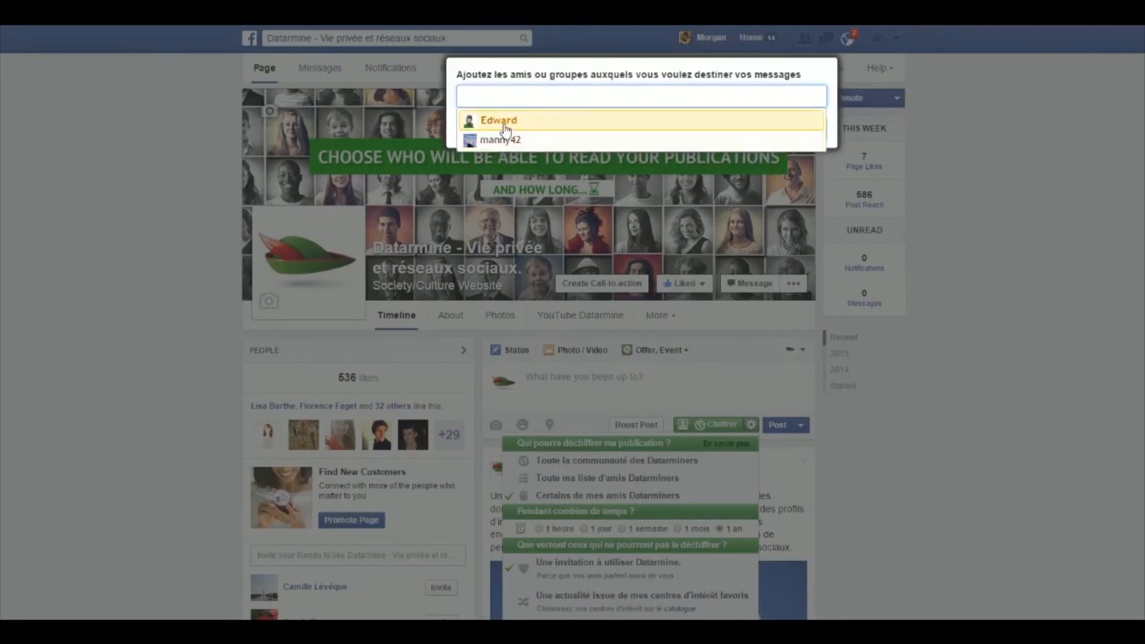
click(506, 123)
click(813, 130)
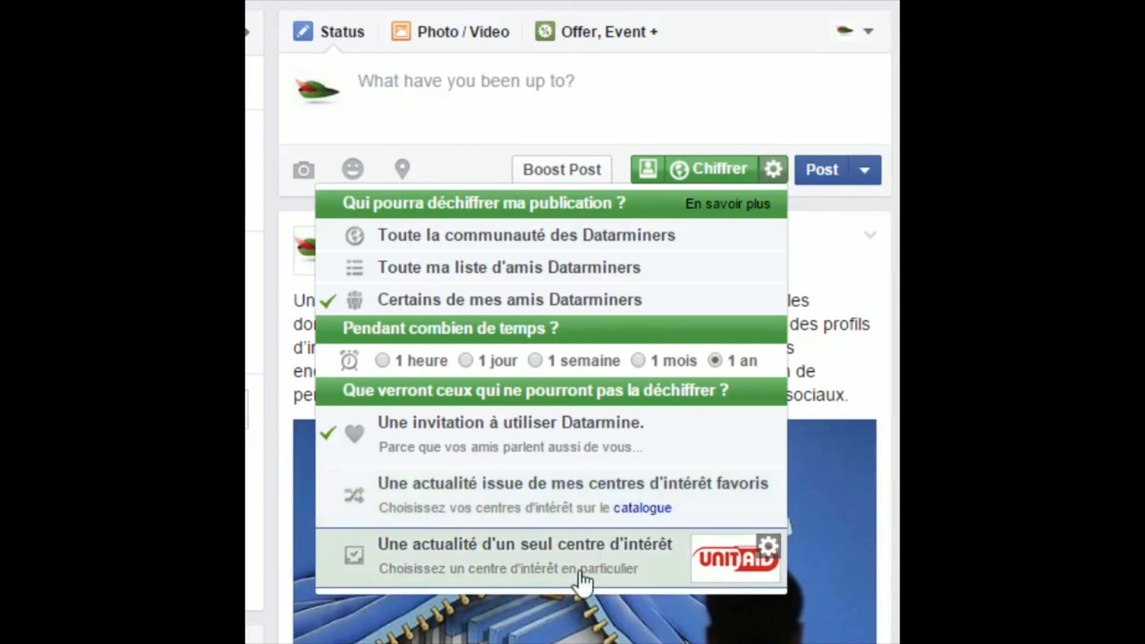
- Choose ELA as the single interest source for the substitute text, preview its next news item and confirm the selection
click(739, 561)
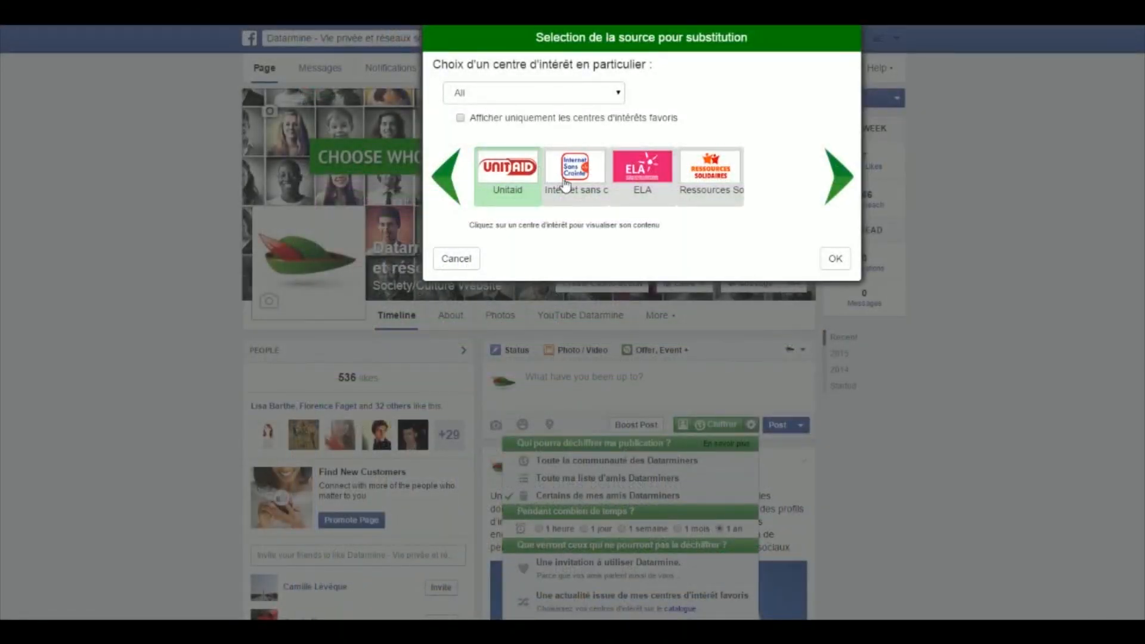
click(654, 185)
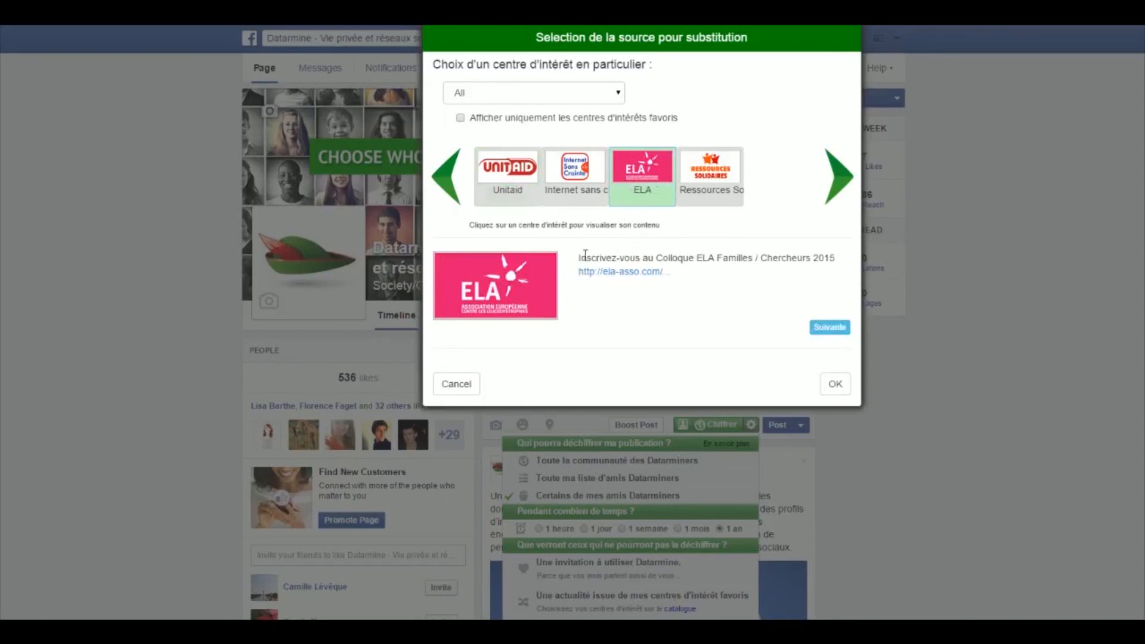
click(826, 327)
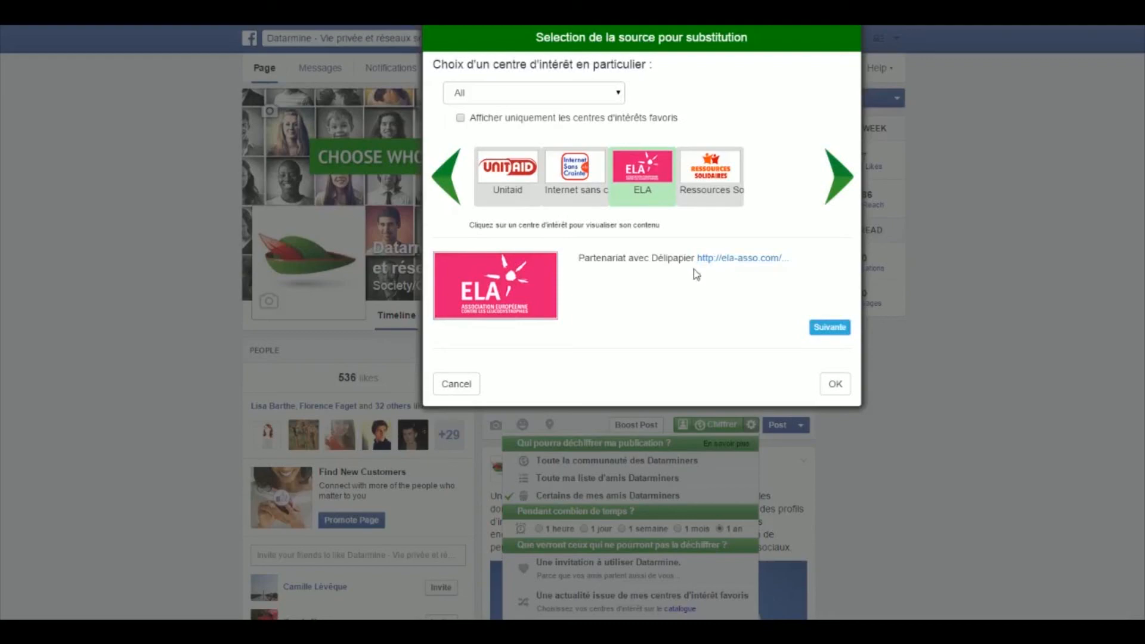
click(833, 386)
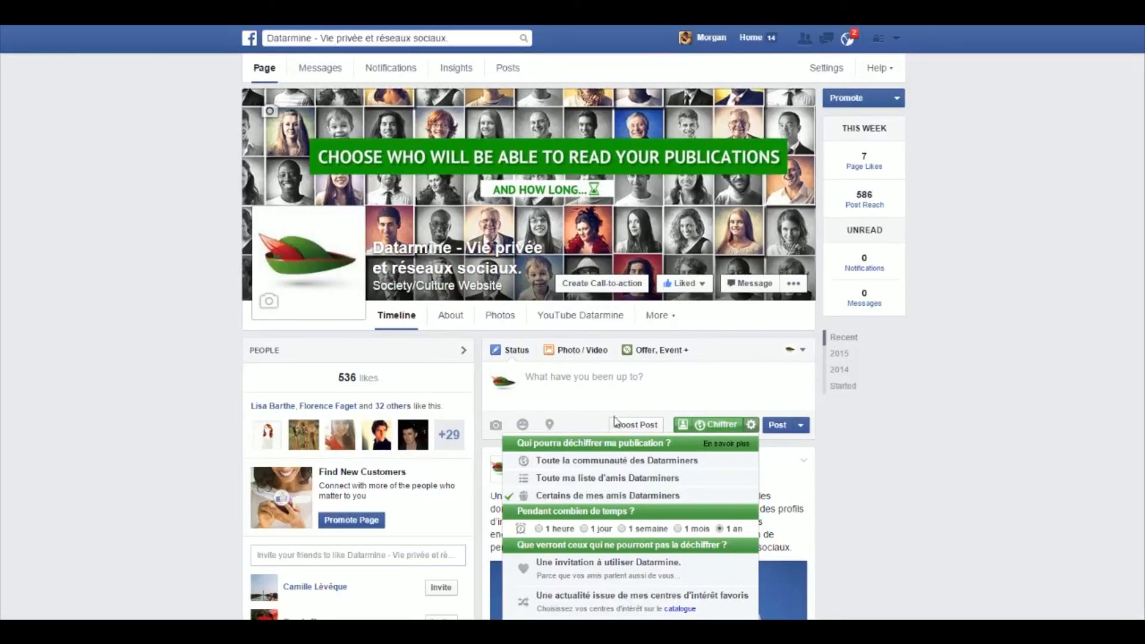
- Write the status "Test" with a protected image, encrypt it with Chiffrer, publish it and check the decrypted post
click(604, 384)
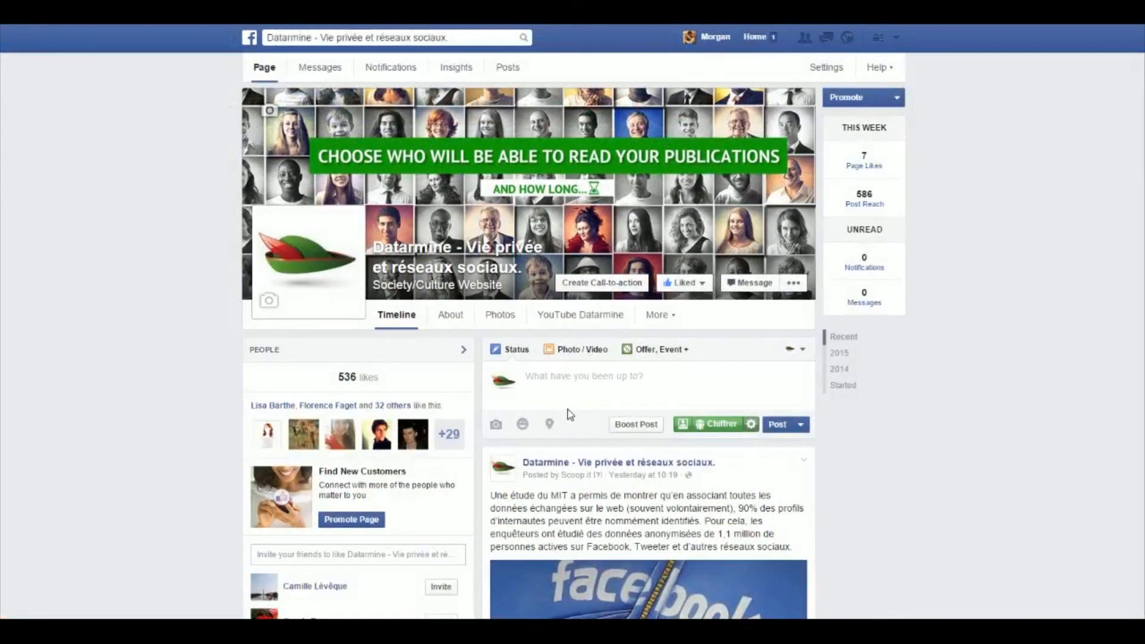
text(Test)
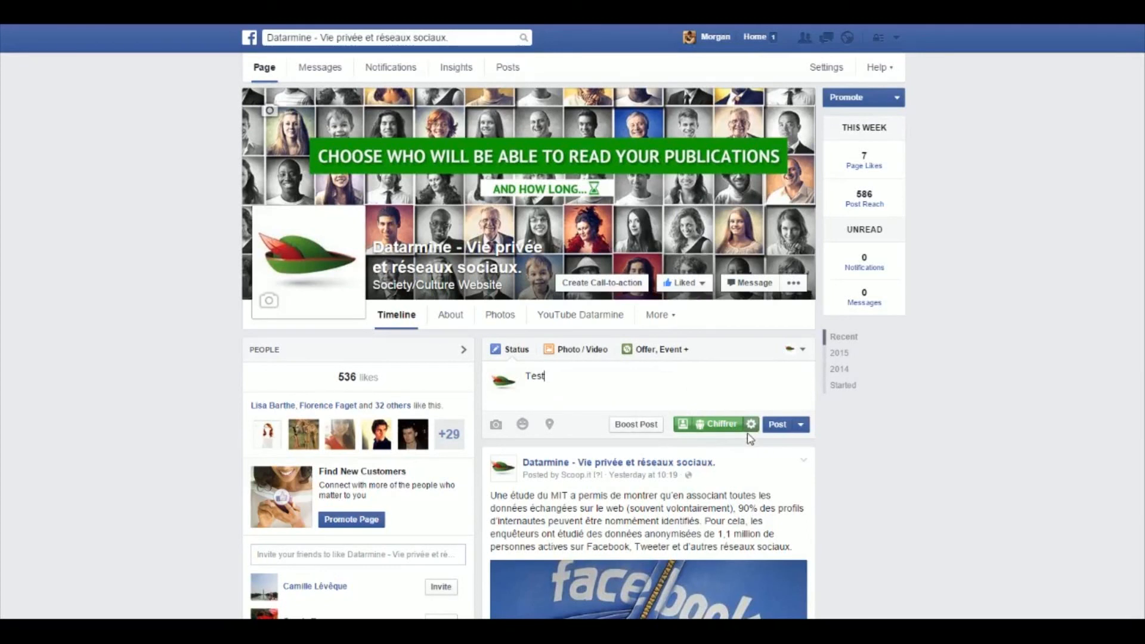
click(683, 424)
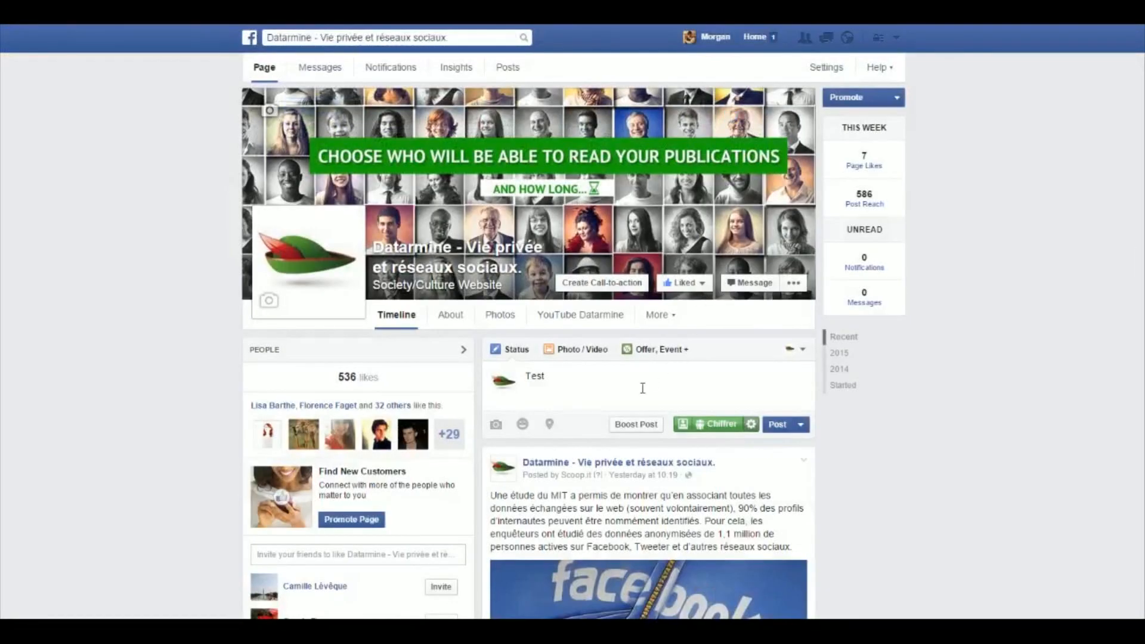
mouse_move(684, 426)
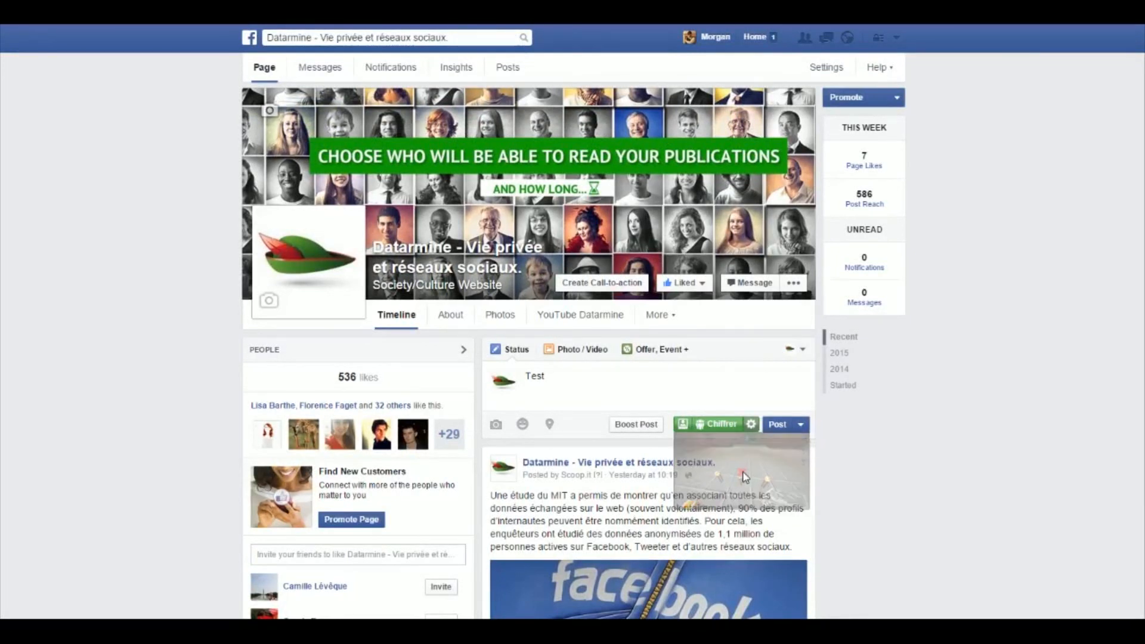
click(713, 425)
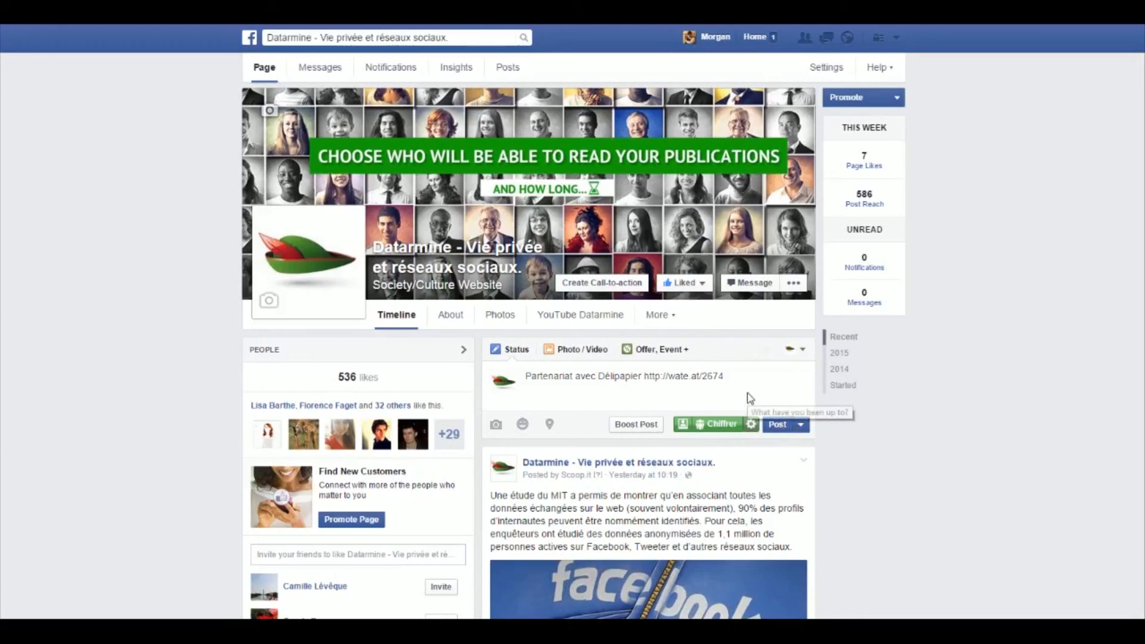
scroll(740, 372, down, 1)
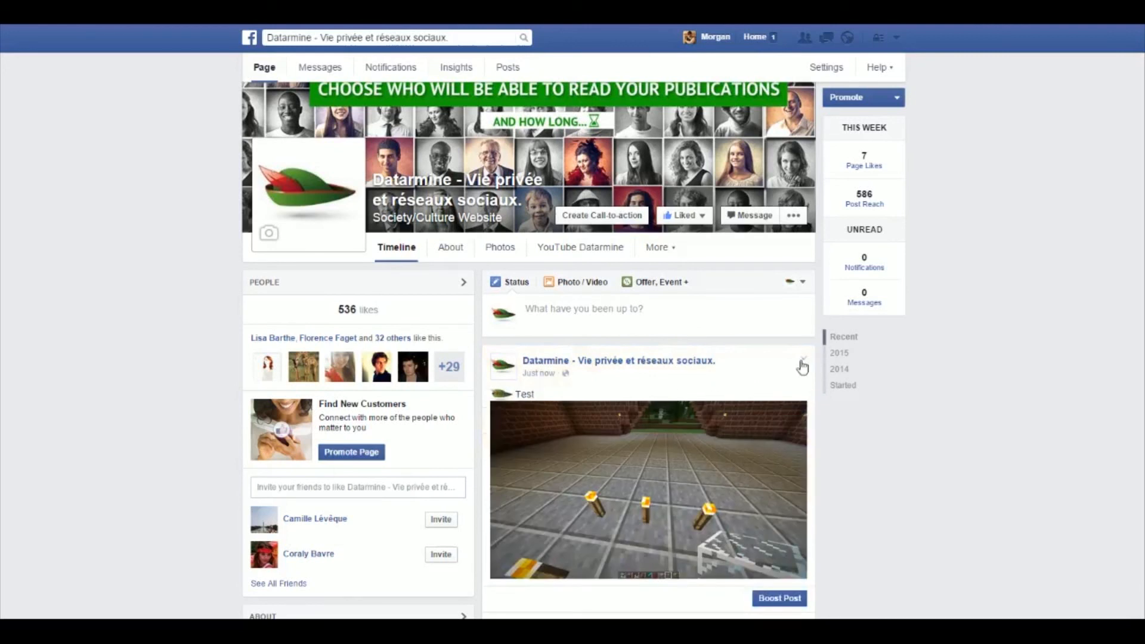
click(711, 306)
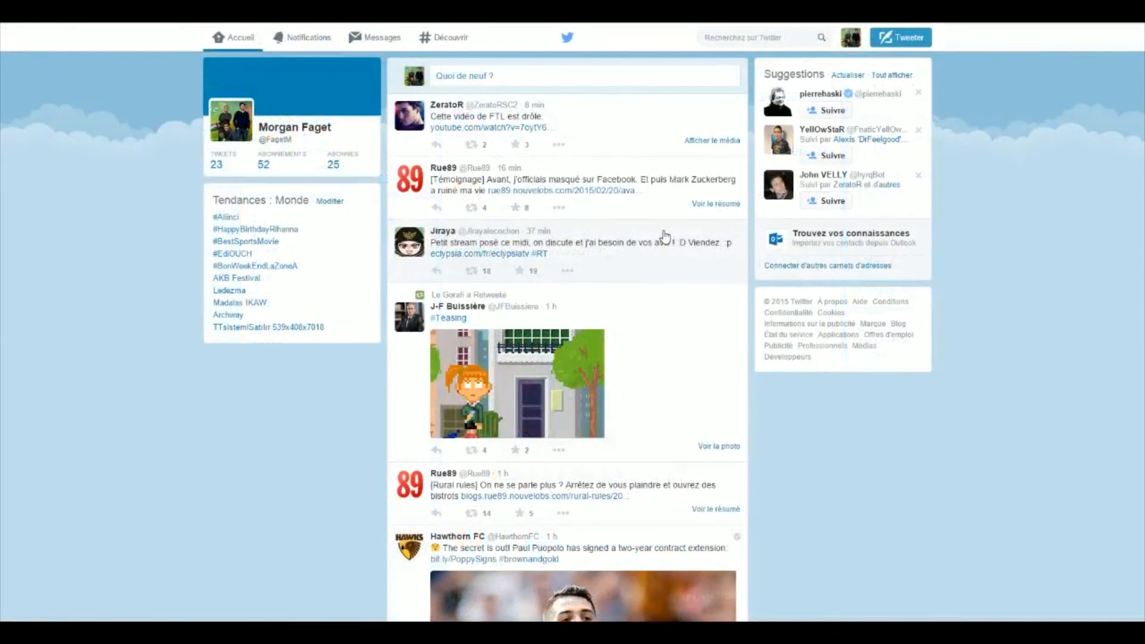
- Switch to Twitter, write a long Lorem ipsum tweet, encrypt it with Chiffrer, publish it and view its decrypted text
click(544, 75)
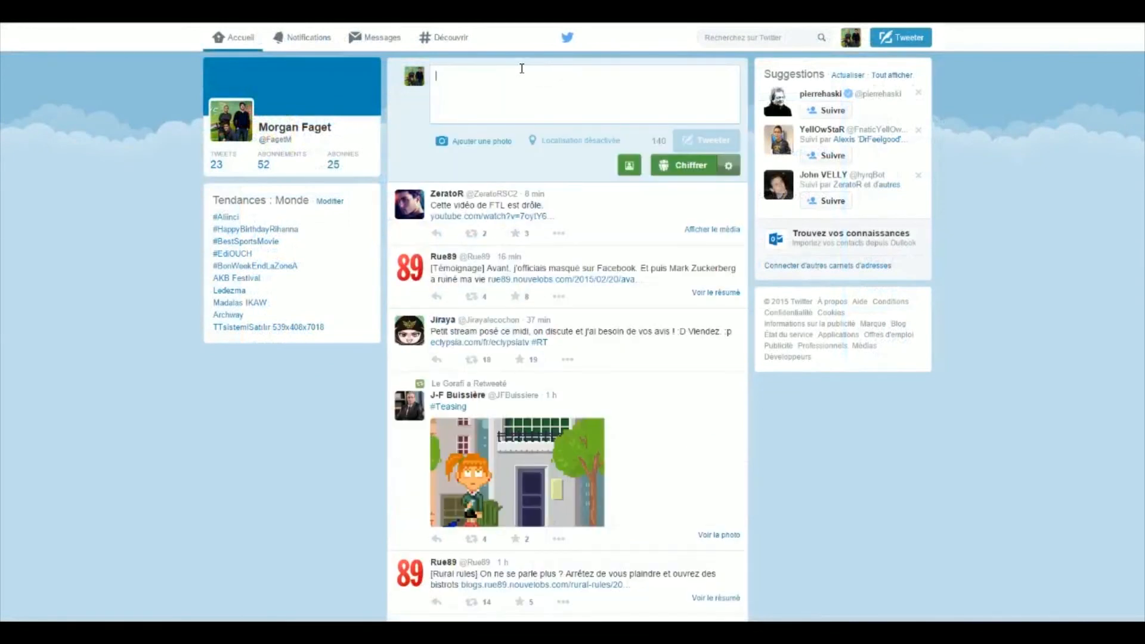
text(Lorem ipsum dolor sit amet, consectetuer adipiscing elit. Aenean commodo ligula eget dolor. Aenean massa. Cum sociis natoque penatibus et magnis dis parturient montes, nascetur ridiculus mus. Donec quam felis, ultricies nec, pellentesque eu, pretium quis, sem. Nulla consequat massa quis enim. Donec pede justo, fringilla vel, aliquet nec, vulputate eget, arcu. In enim justo, rhoncus ut, imperdiet a, venenatis vitae, justo. Nullam dictum felis eu pede mollis pretium. Integer tincidunt. Cras dapibus. Vivamus elementum semper nisi. Aenean vulputate eleifend tellus. Aenean leo ligula, porttitor eu, consequat vitae, eleifend ac, enim. Aliquam lore)
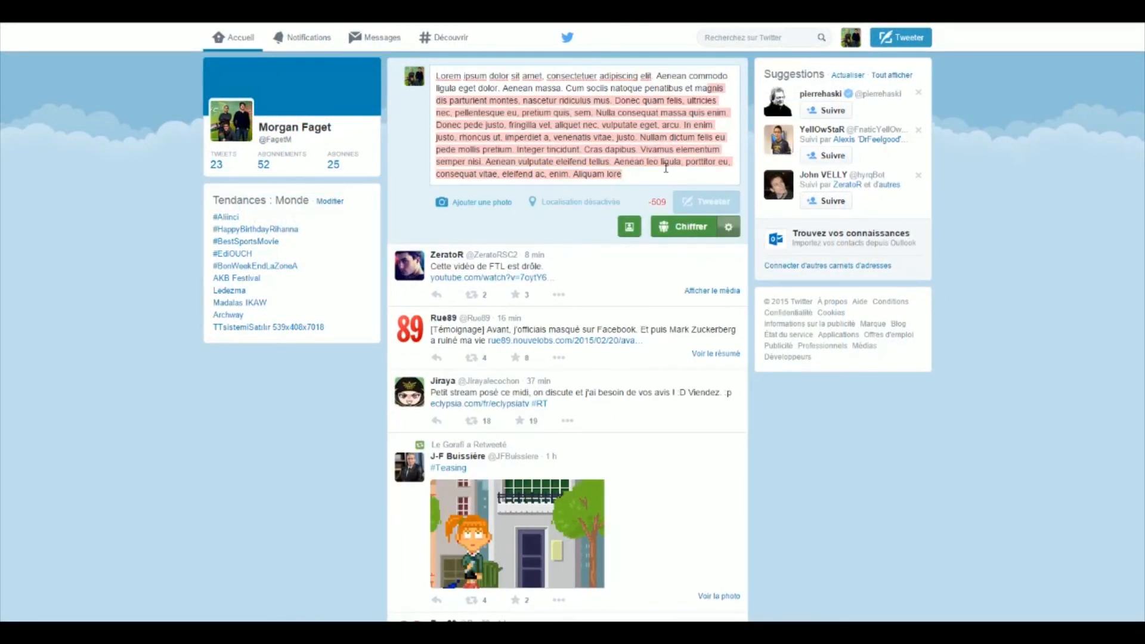
click(686, 228)
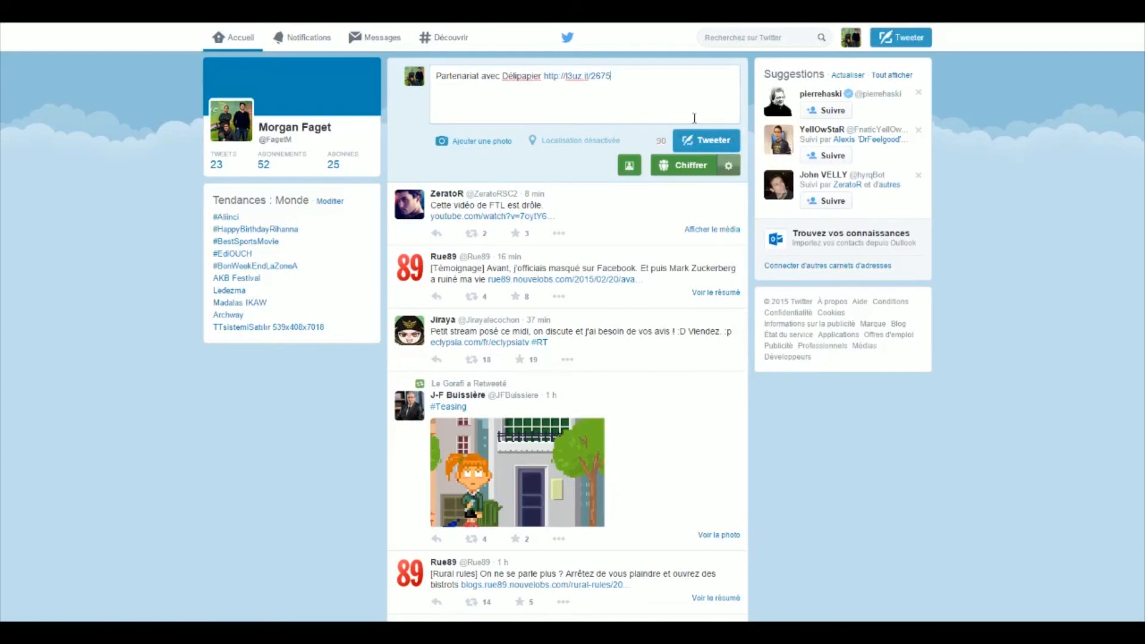
click(706, 140)
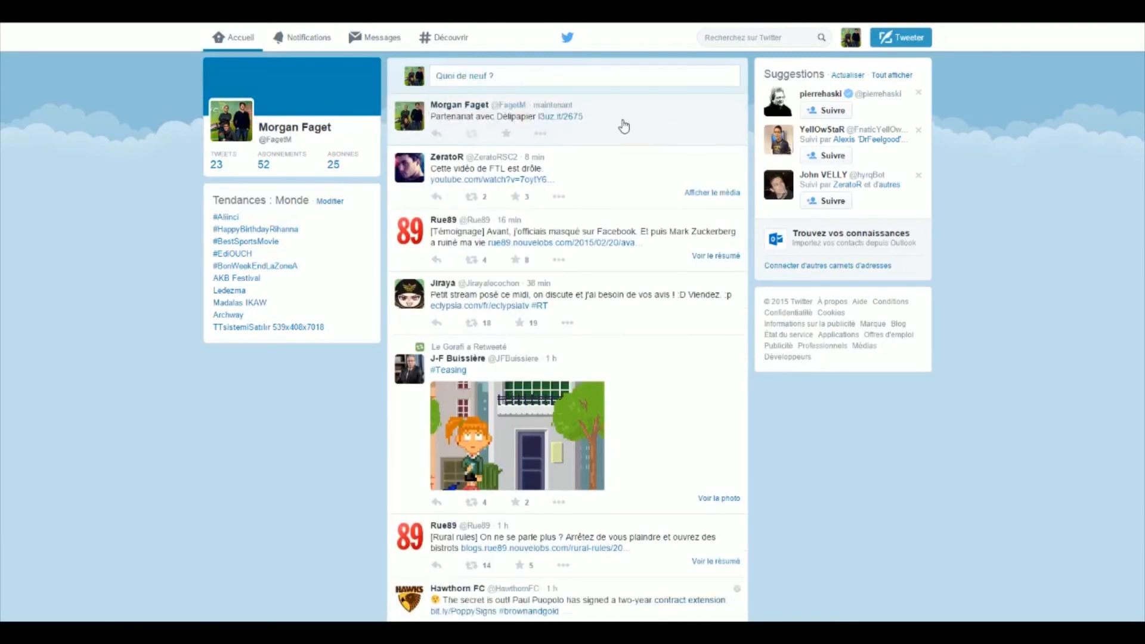
click(624, 126)
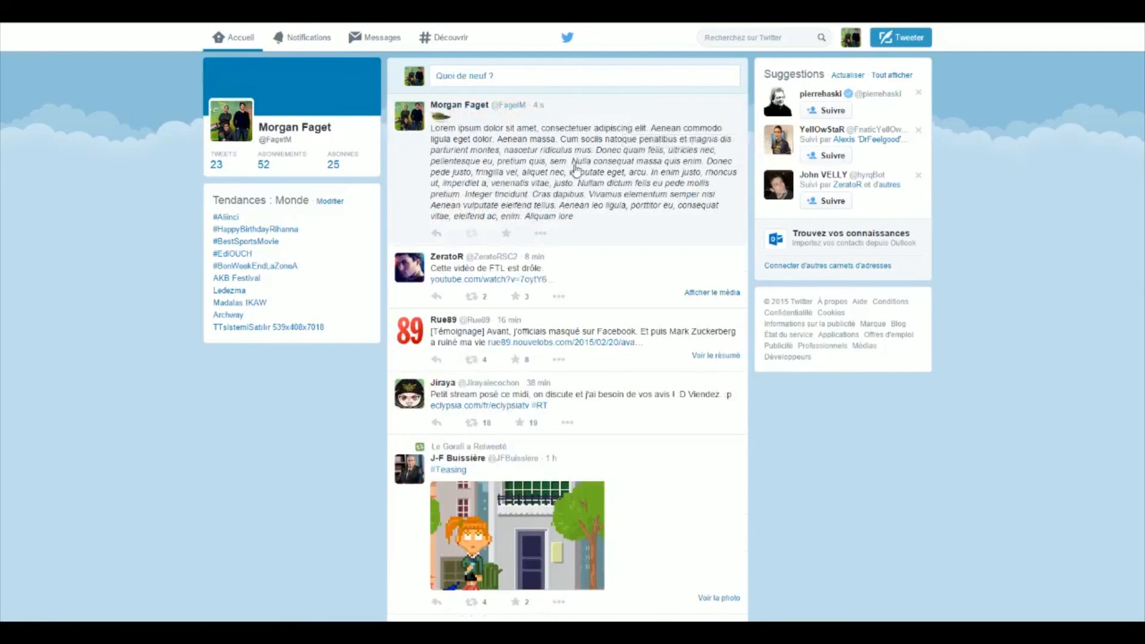
- Delete the encrypted Lorem ipsum tweet from the Twitter timeline and confirm the deletion
click(555, 241)
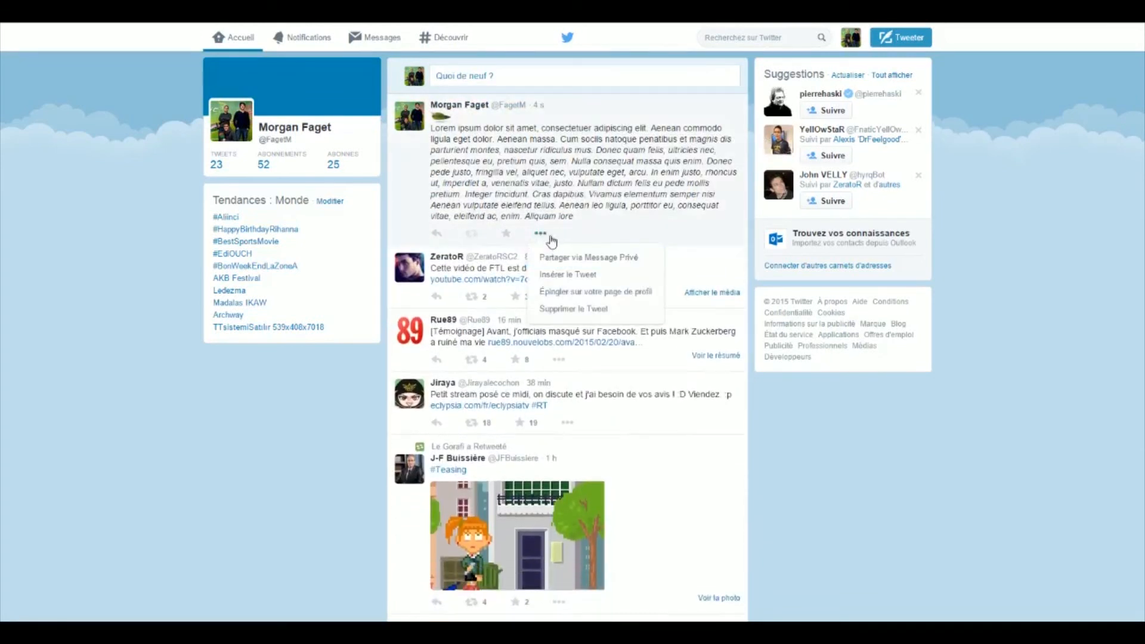
click(555, 311)
click(690, 353)
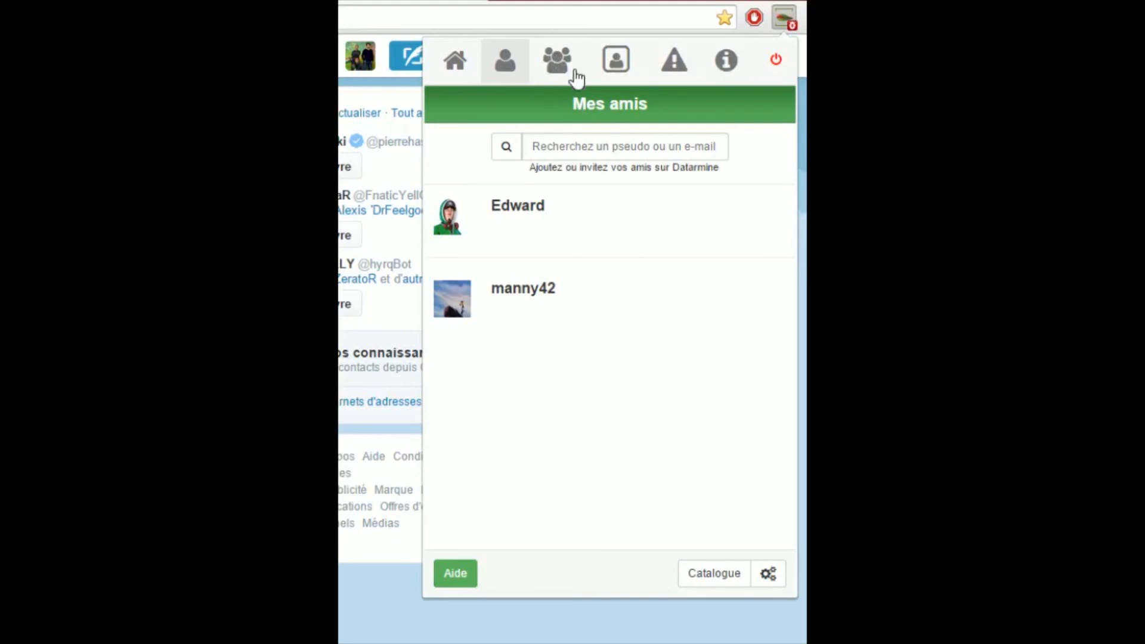
- Create a group named "Amis" in the Datarmine extension
click(555, 80)
click(501, 150)
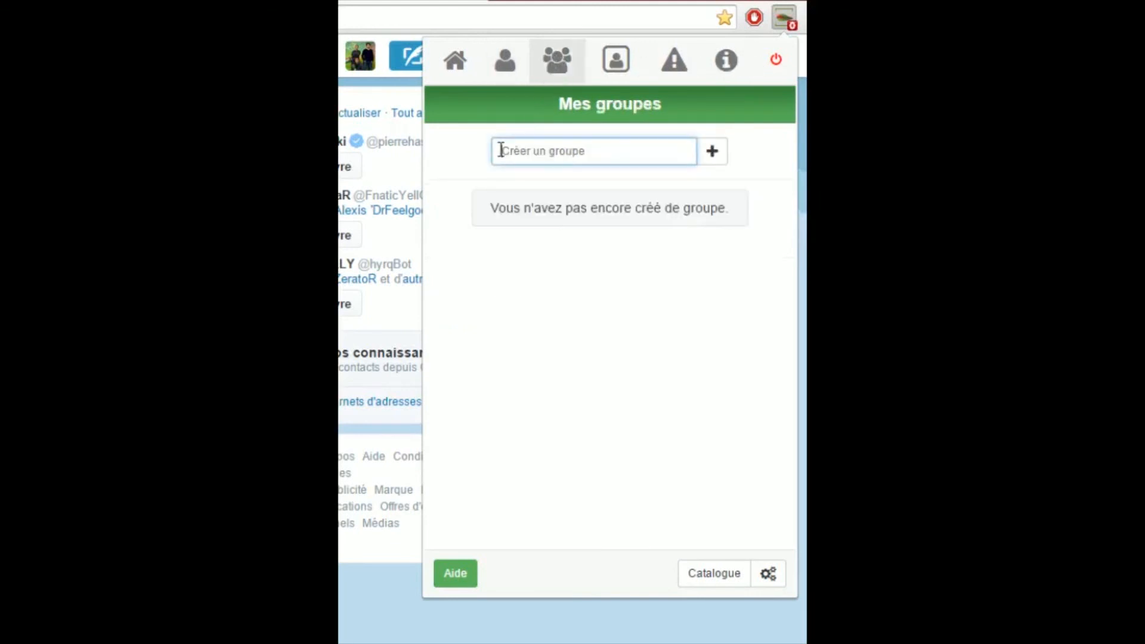
text(Amis)
click(712, 151)
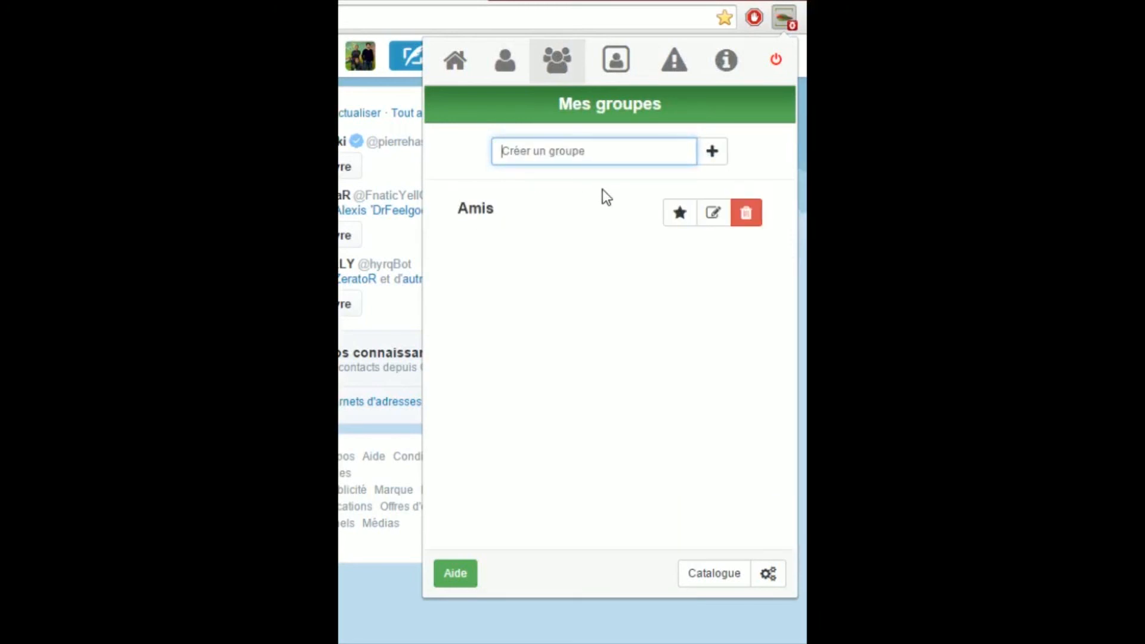
- Add both Datarmine friends to the "Amis" group and return to the group list
click(712, 211)
click(614, 199)
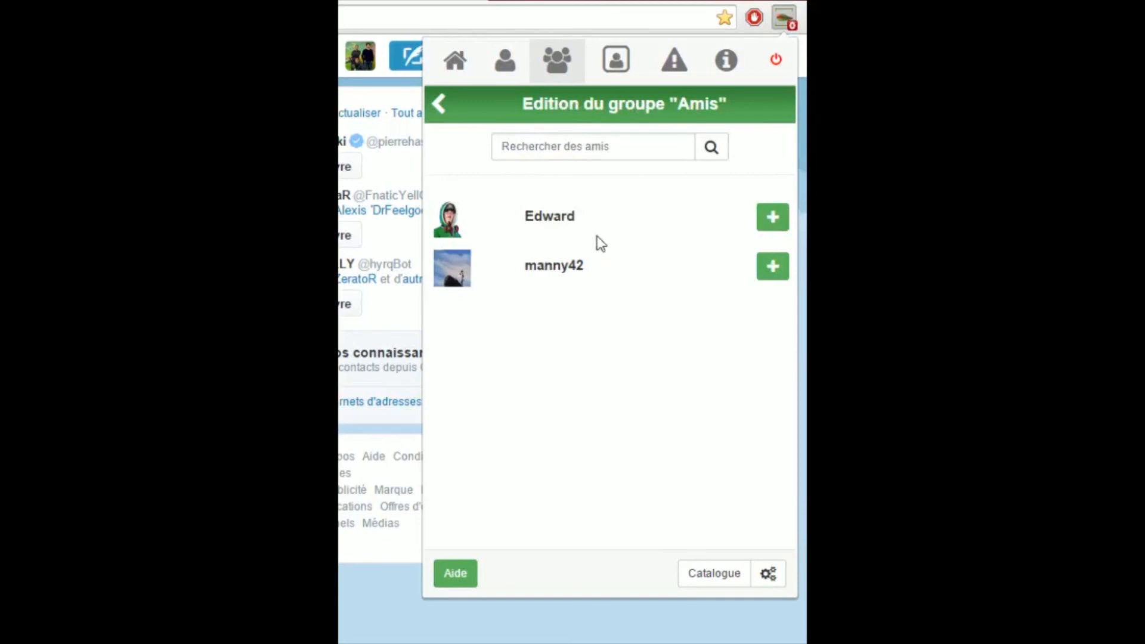
click(777, 223)
click(772, 316)
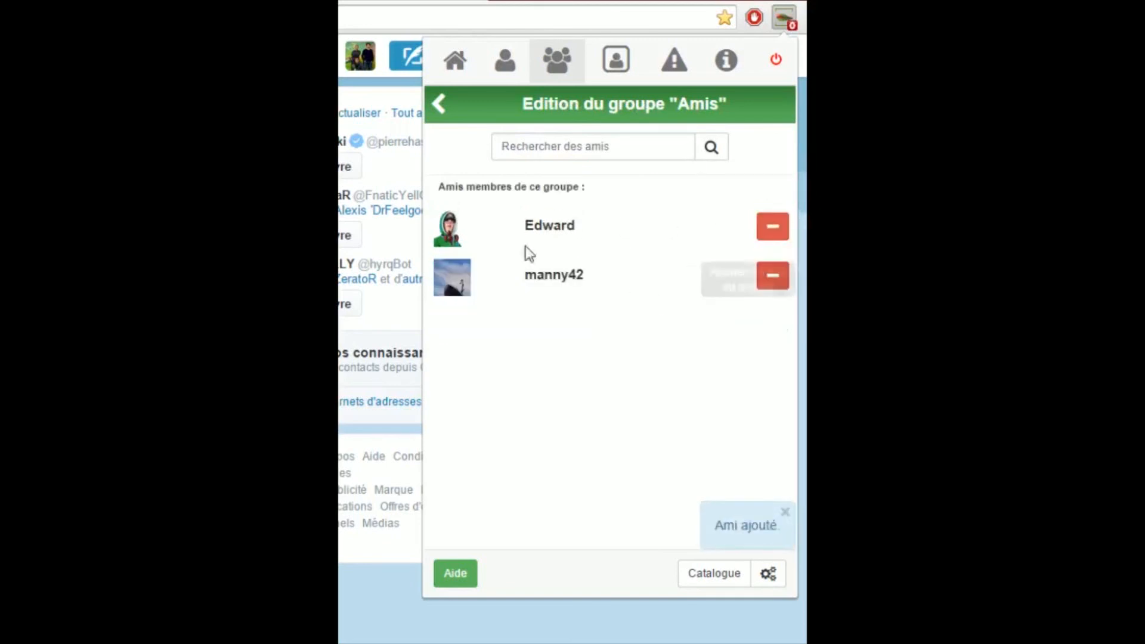
click(438, 105)
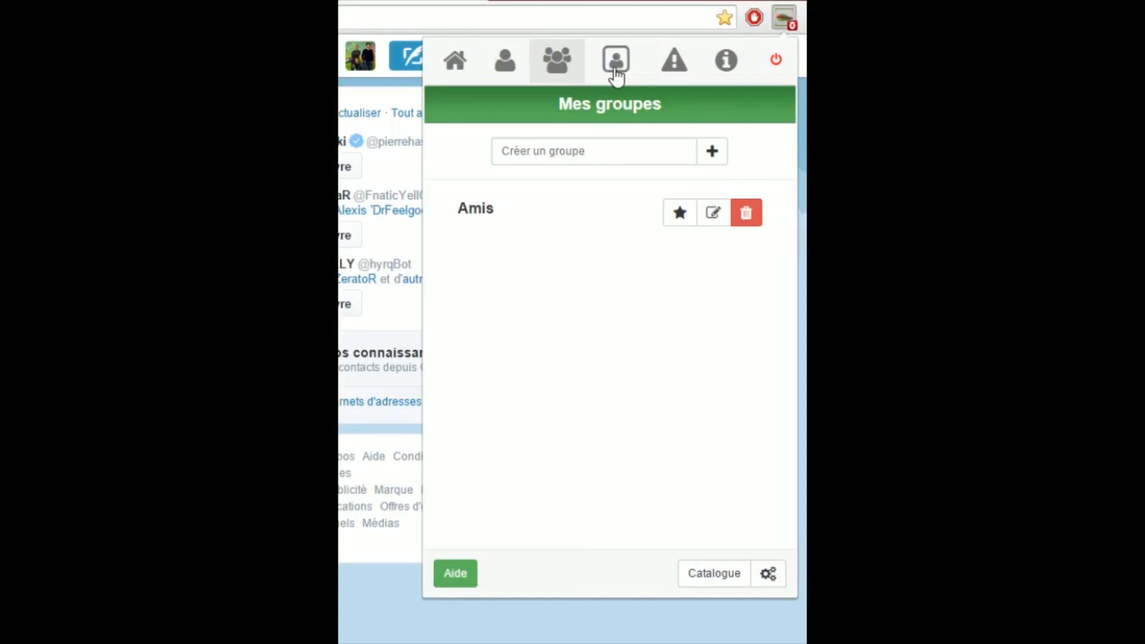
- Look through the profile, notifications and information sections of the Datarmine extension
click(616, 72)
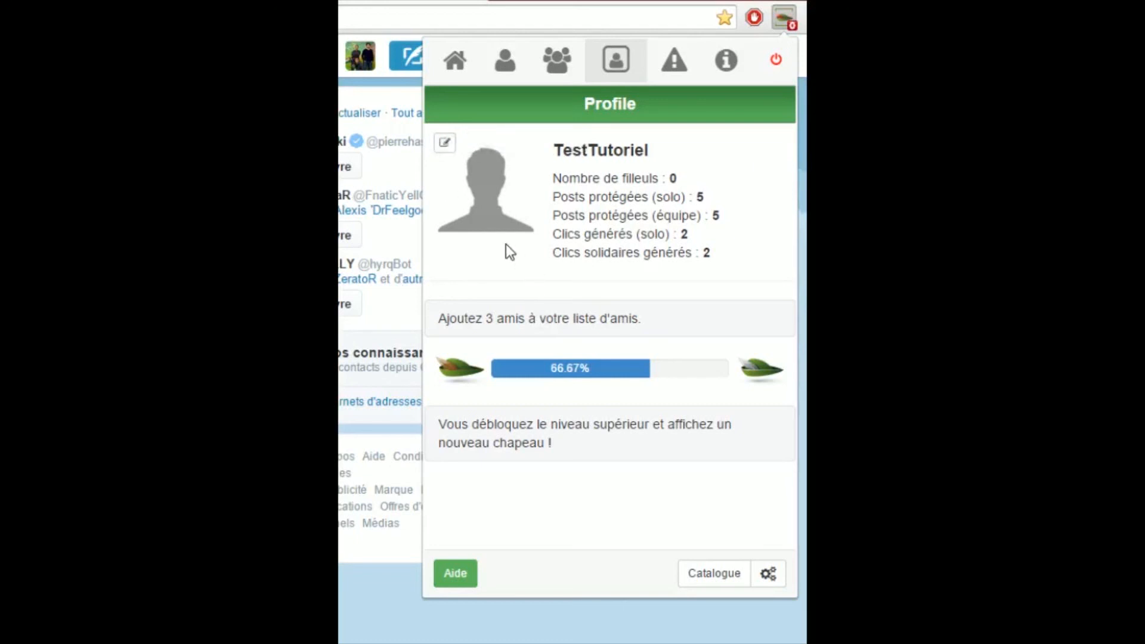
click(672, 60)
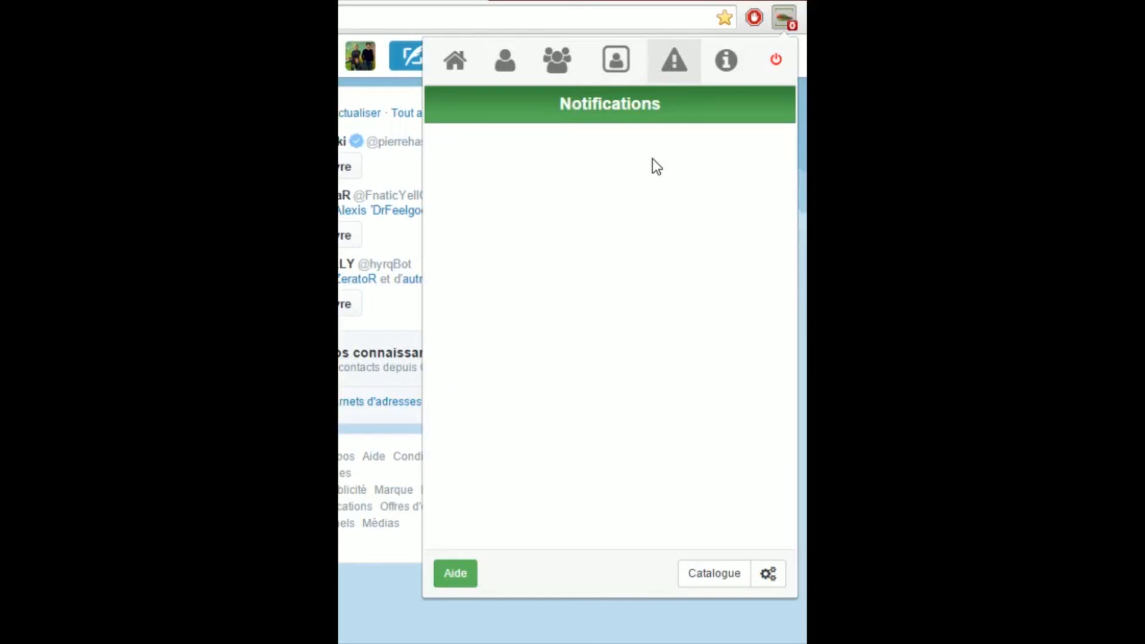
click(724, 72)
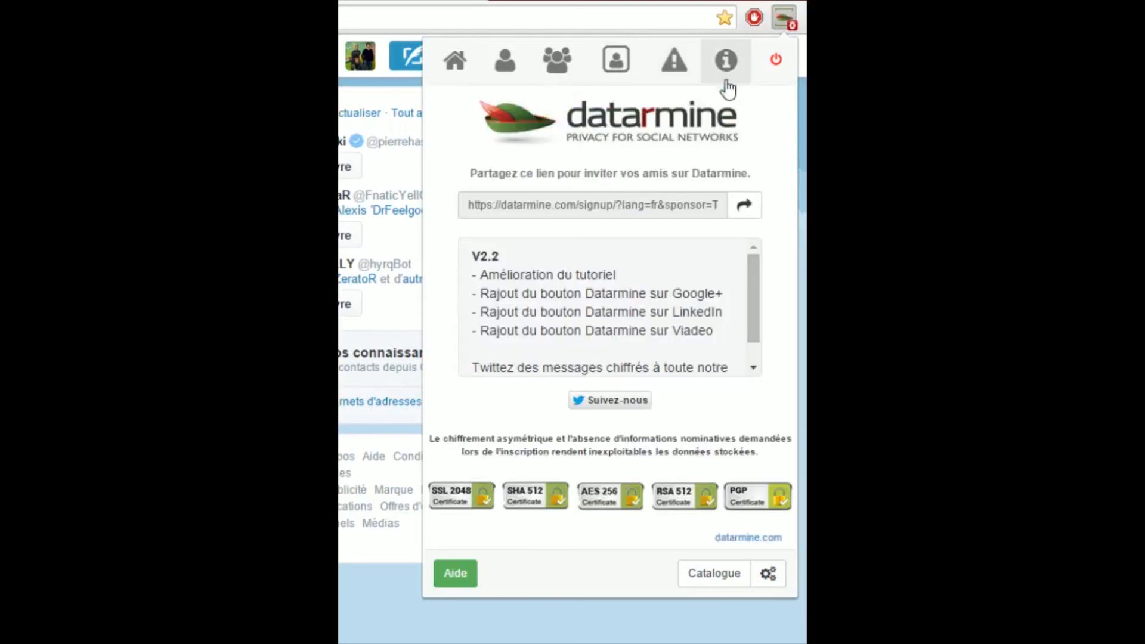